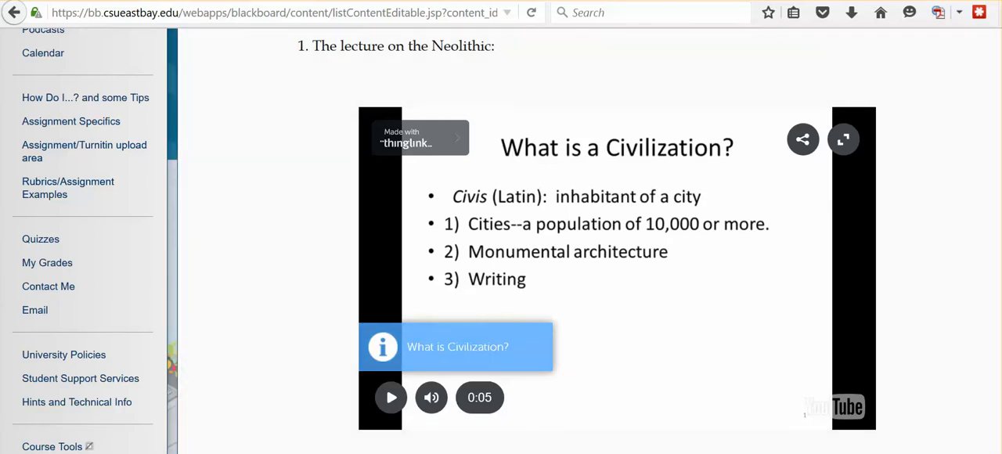
- Switch to Document1 in Word and review the Team Video URL line and the Website #1 to #5 entries
mouse_move(694, 453)
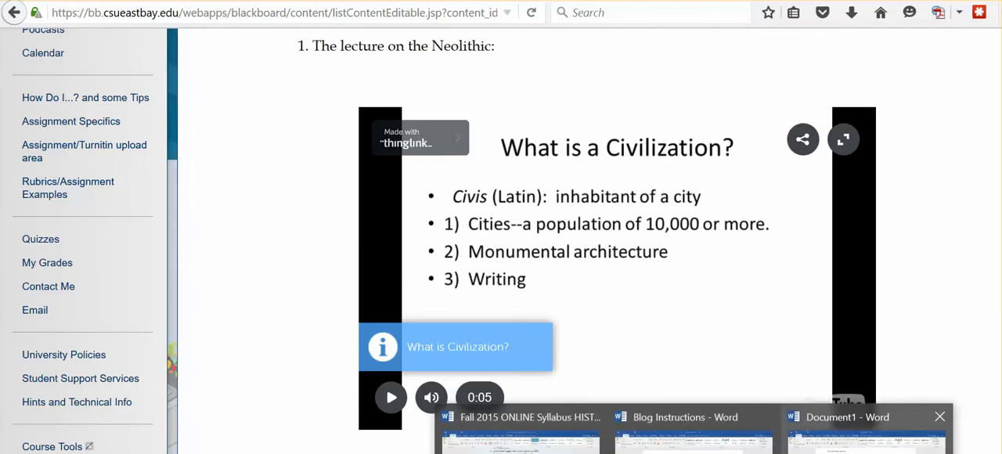
click(694, 435)
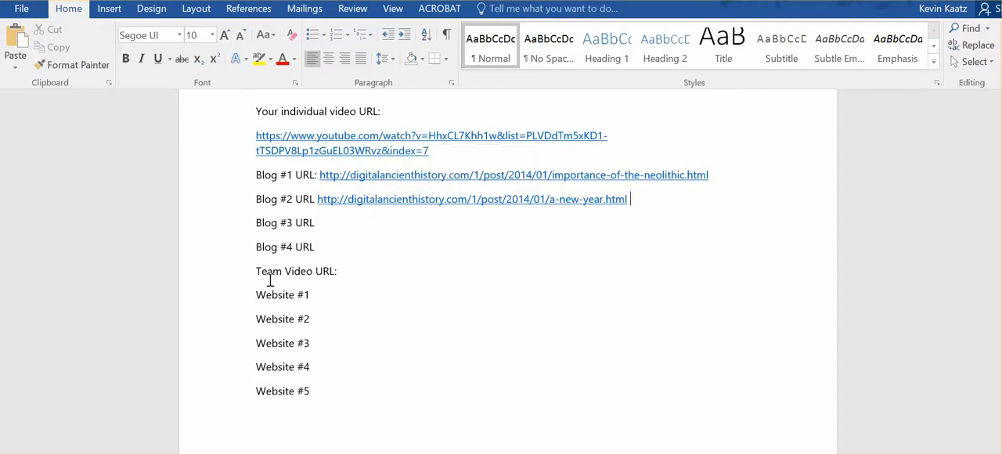
drag(257, 272, 332, 273)
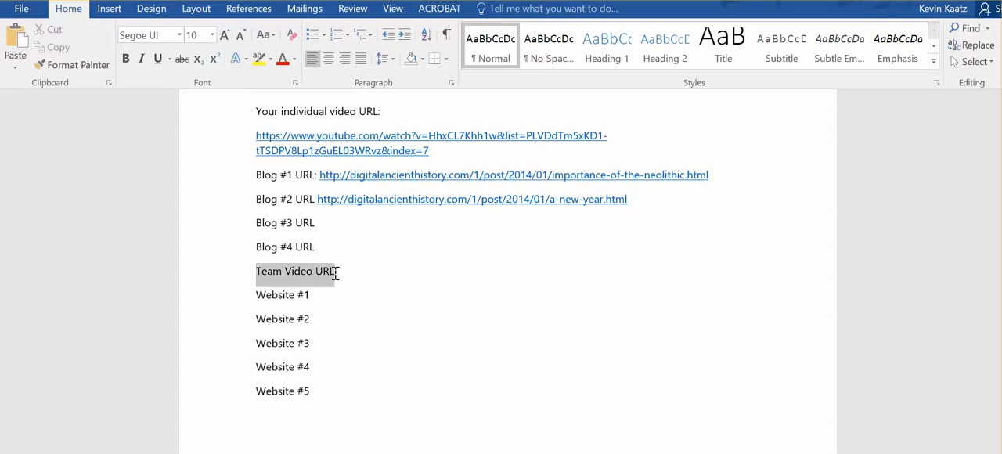
click(345, 272)
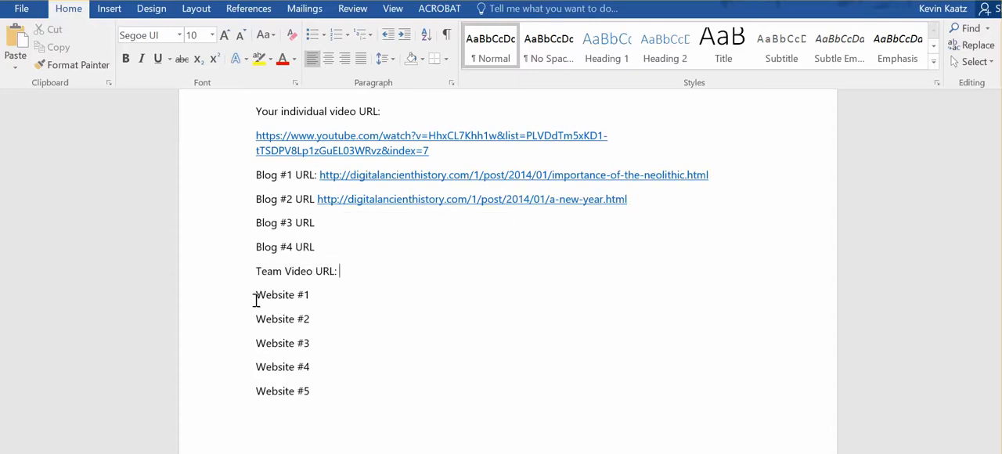
drag(255, 296, 310, 392)
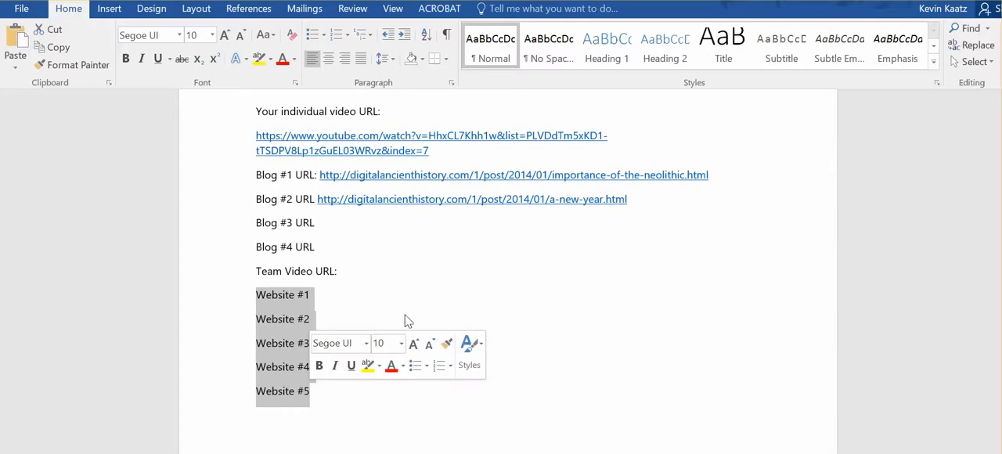
click(369, 302)
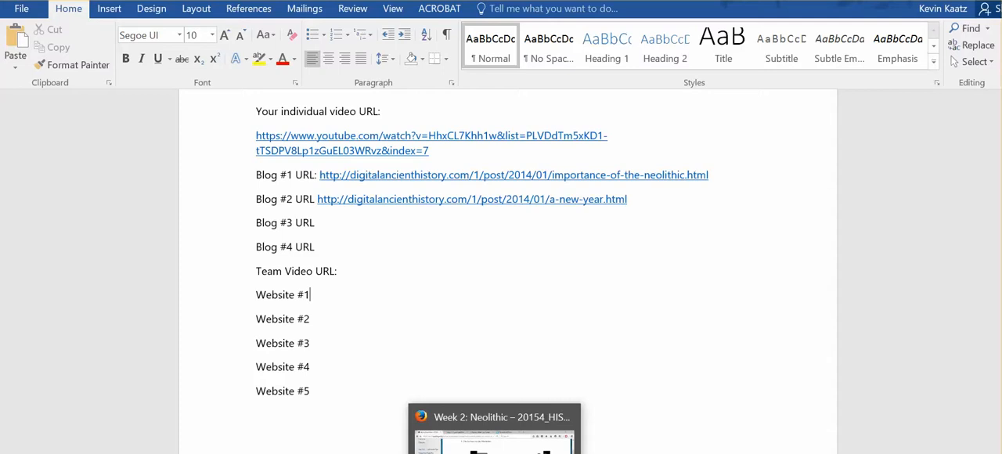
- Switch to Firefox, bring up the ThingLink for Video site and log in
click(494, 453)
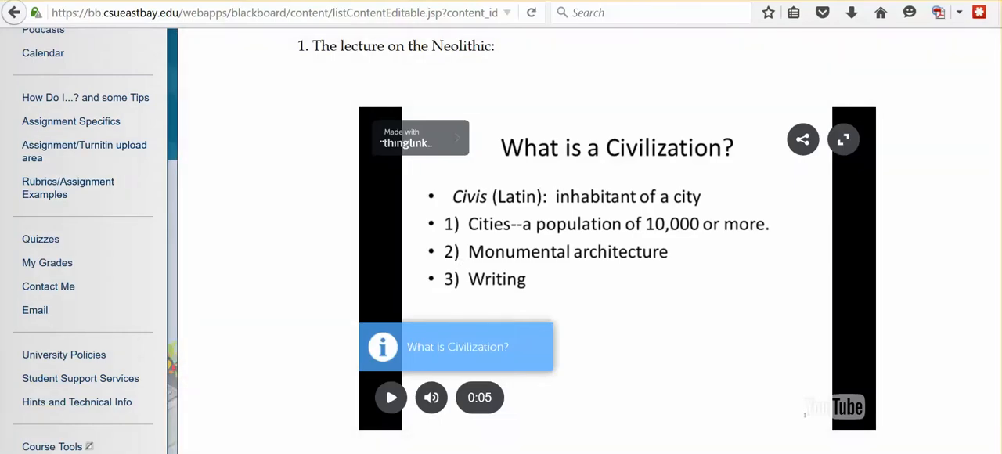
click(651, 1)
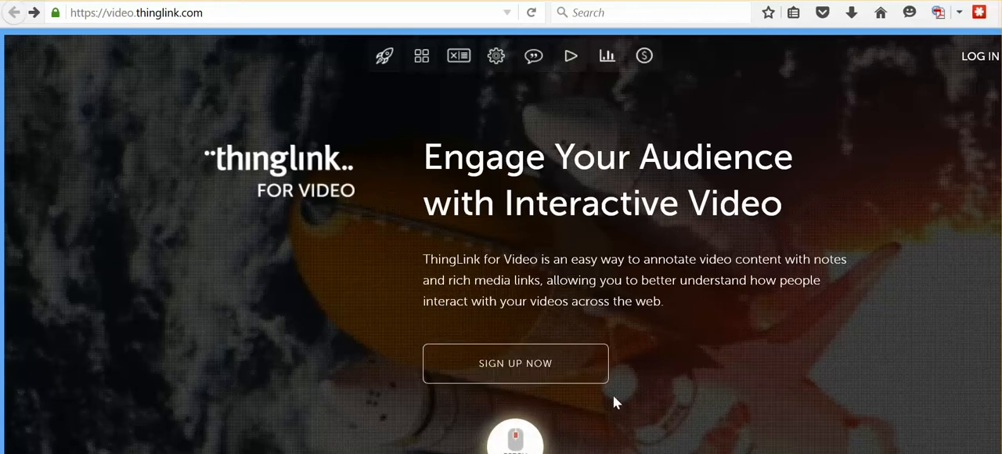
click(977, 63)
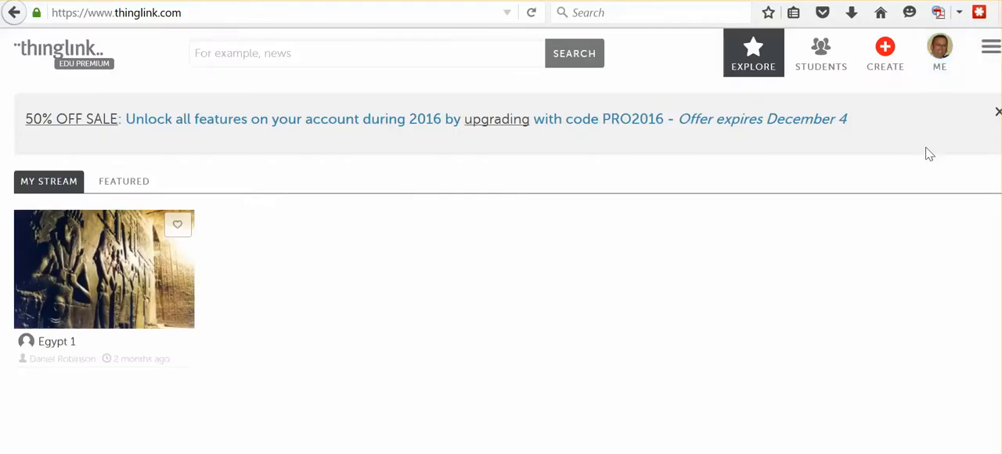
- Open the videos section of the own ThingLink profile and look through the existing videos
click(941, 69)
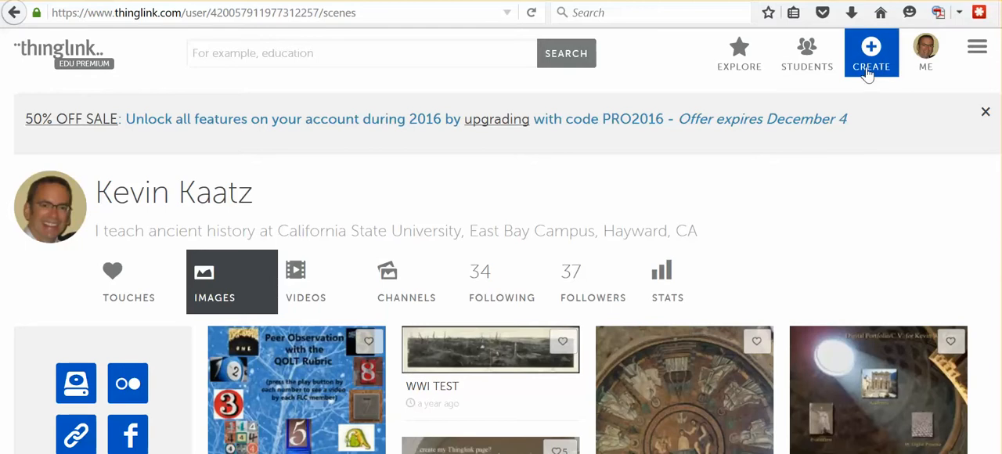
click(321, 291)
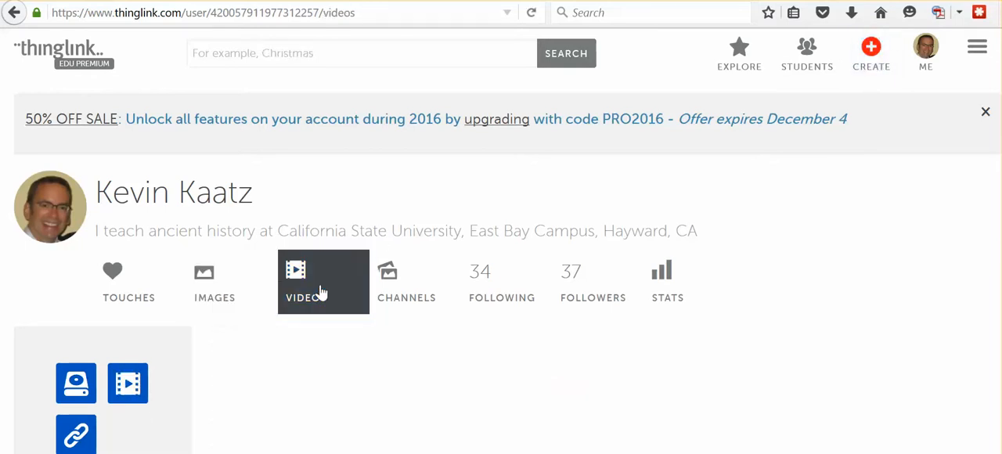
scroll(331, 284, down, 2)
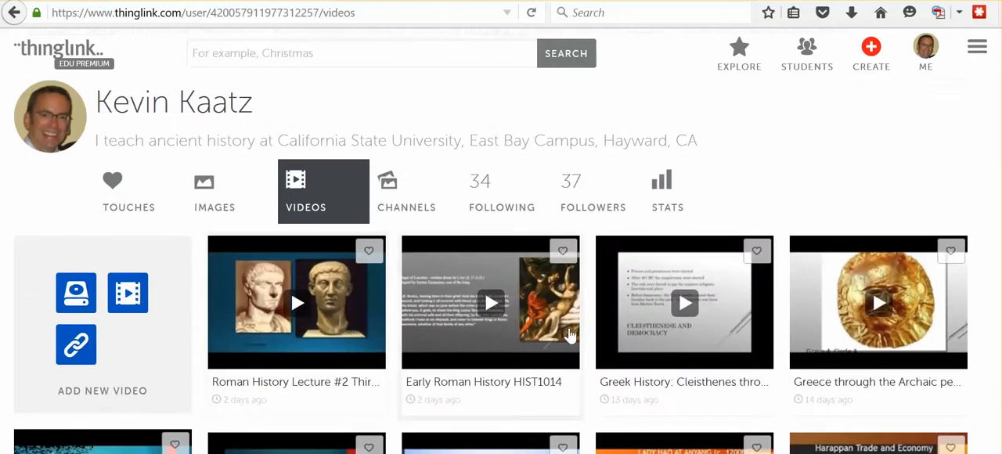
scroll(665, 287, down, 2)
scroll(644, 306, up, 1)
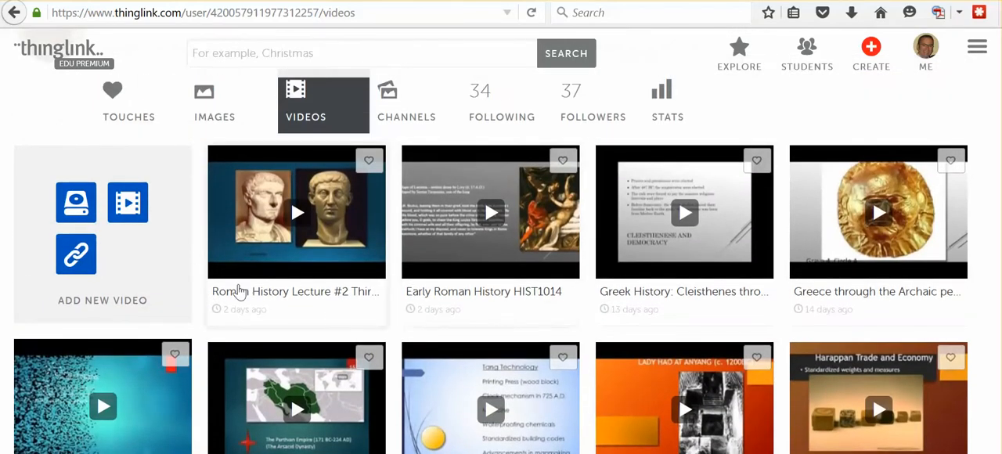
scroll(123, 353, up, 2)
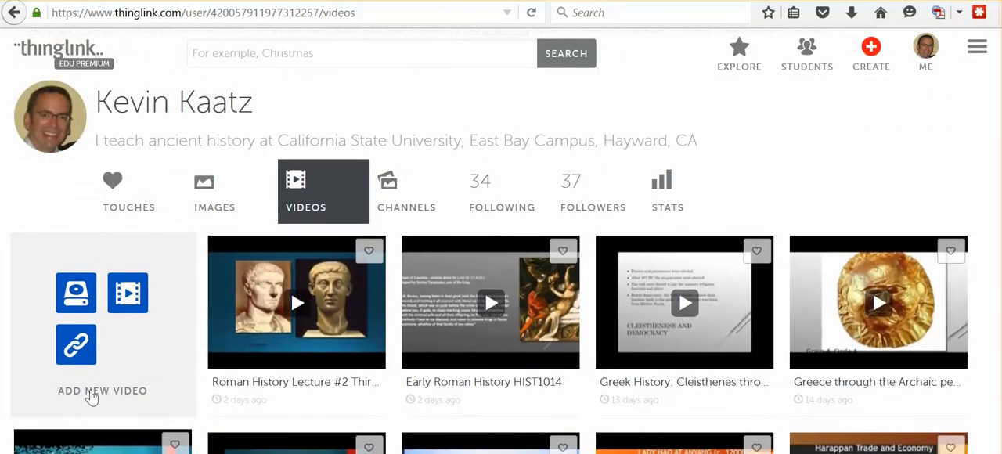
- Import a new video for tagging, using the individual YouTube video URL copied from Document1 in Word
click(127, 302)
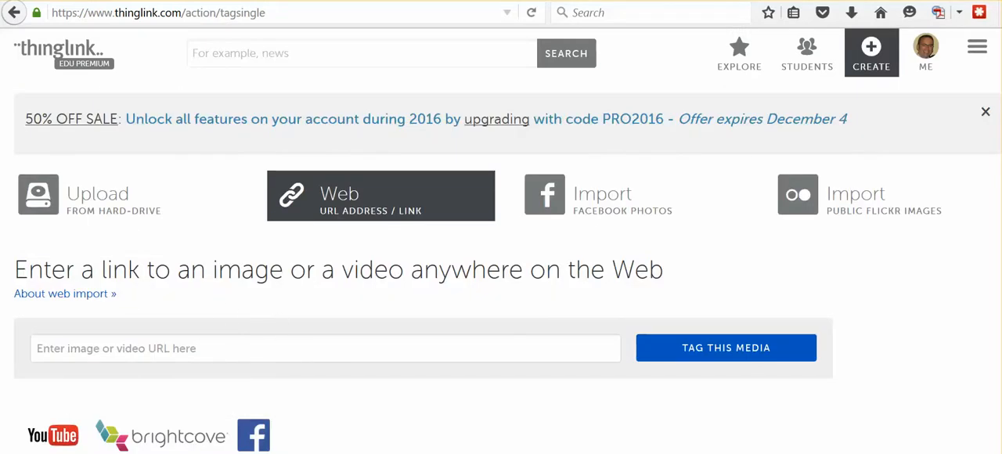
mouse_move(694, 453)
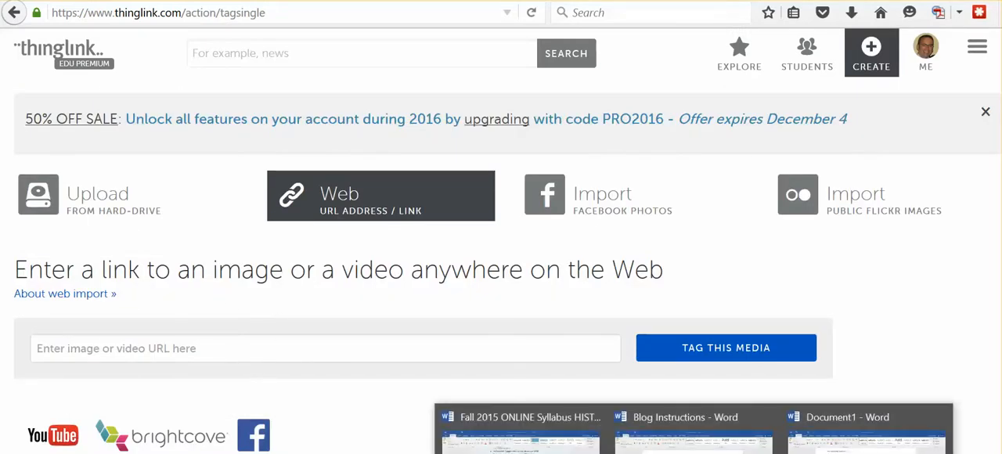
click(865, 431)
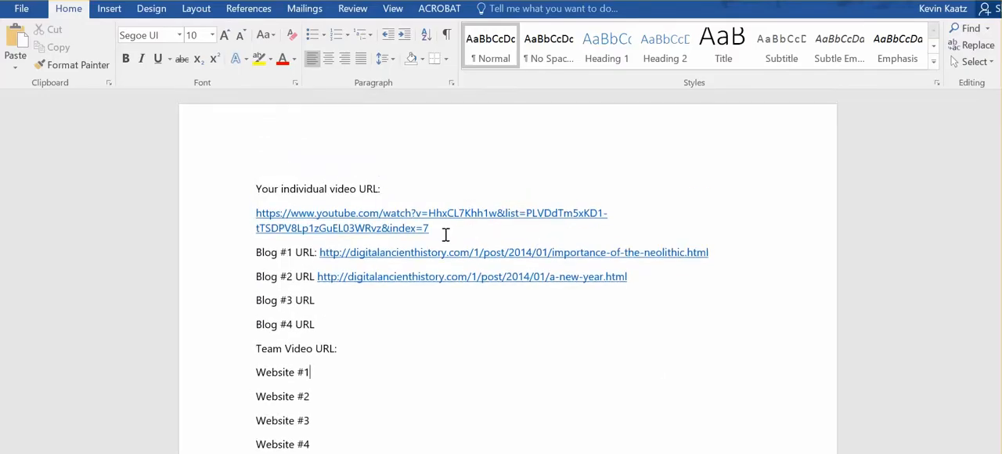
drag(427, 228, 256, 220)
key(ctrl+c)
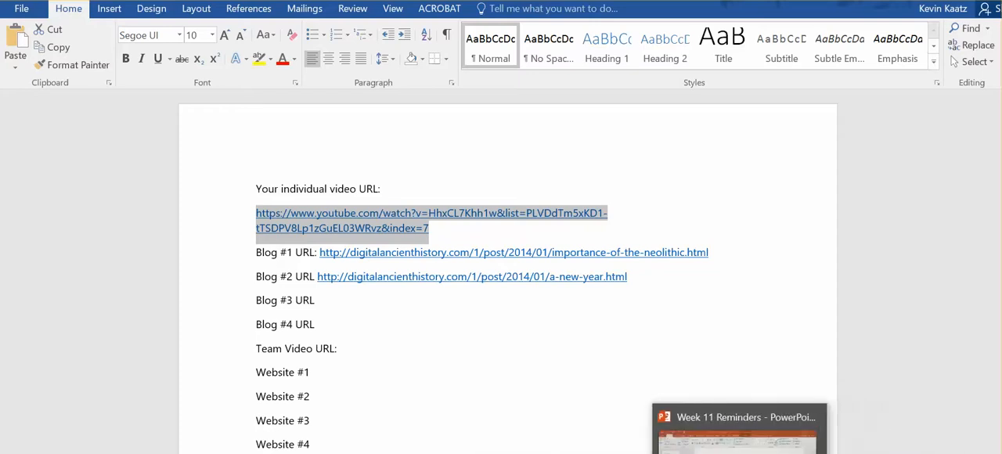
click(494, 437)
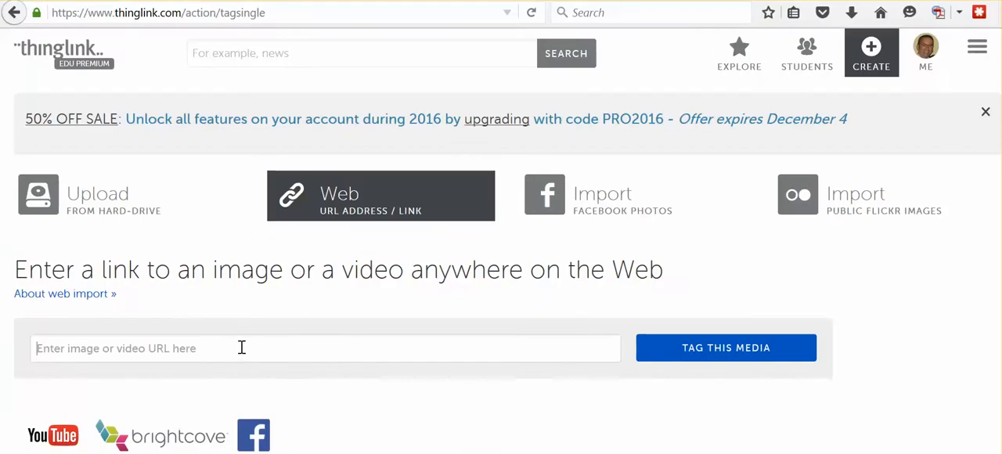
click(242, 348)
key(ctrl+v)
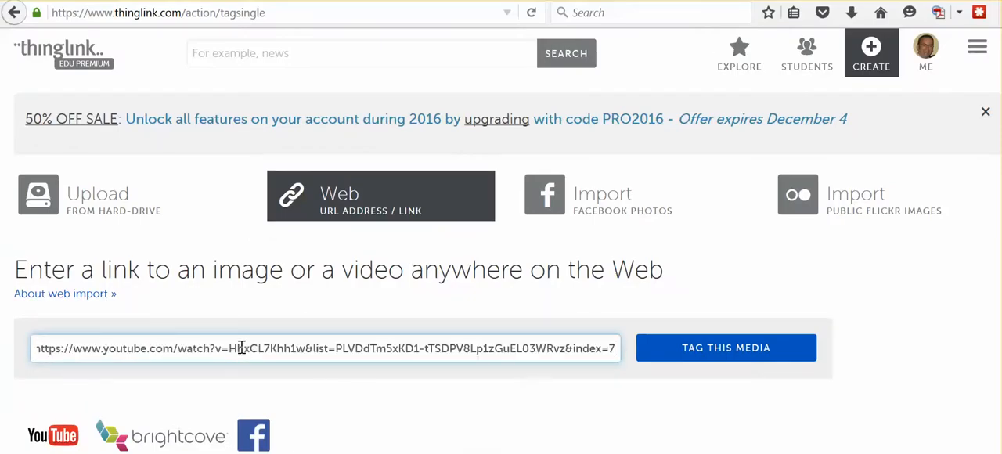
click(743, 354)
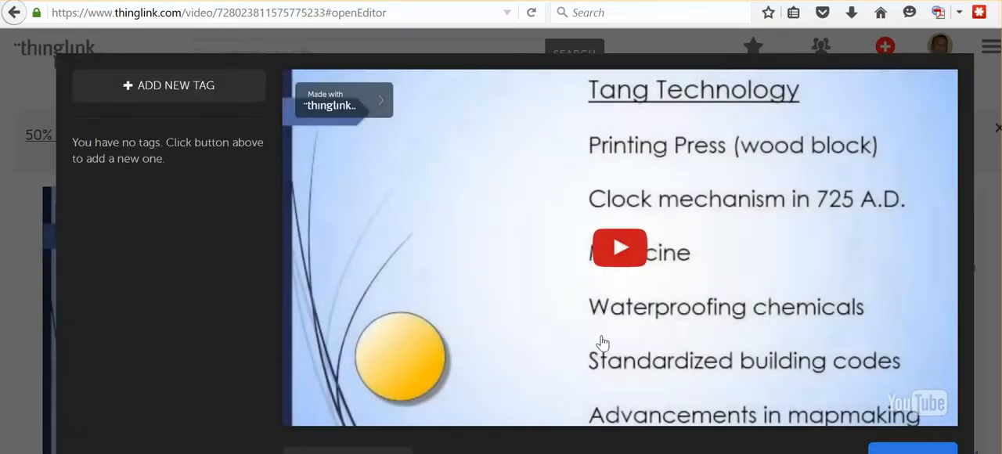
- Play the video and pause it at 0:03, and start a new tag there with the Blog #1 URL copied from the Word document
click(621, 251)
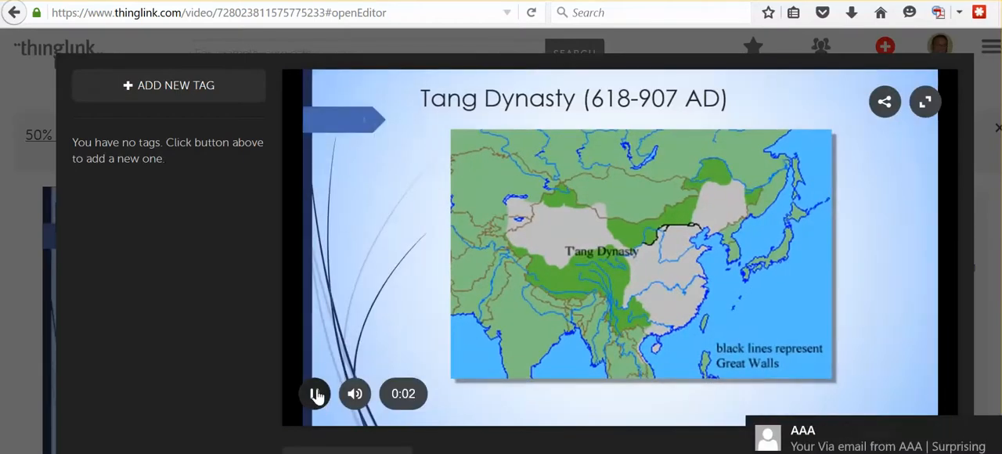
click(316, 396)
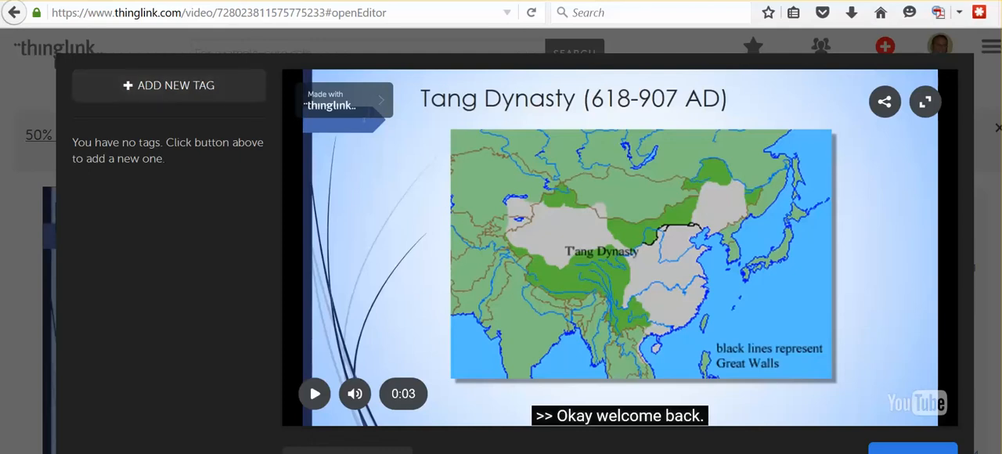
mouse_move(694, 453)
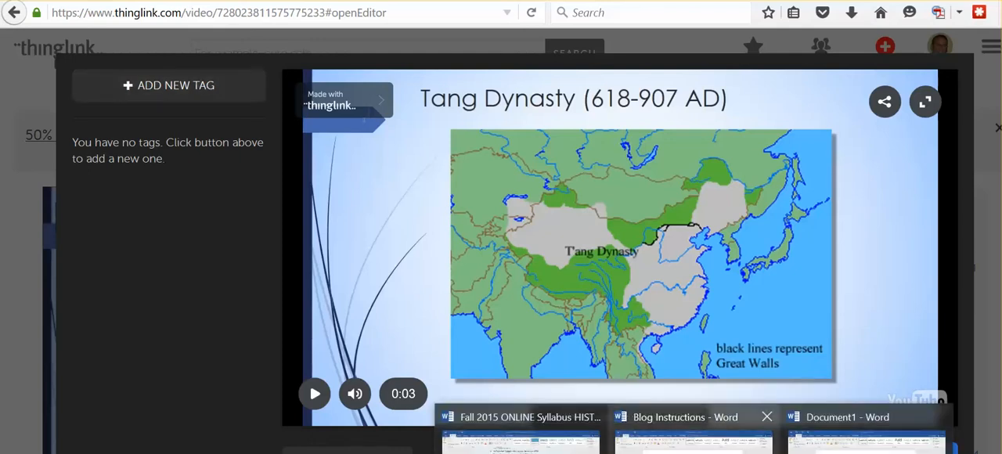
click(866, 448)
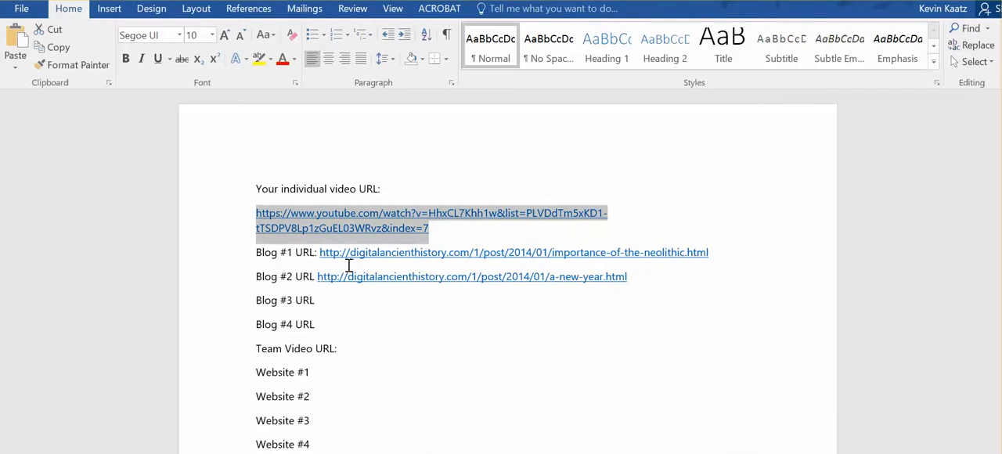
drag(321, 253, 713, 253)
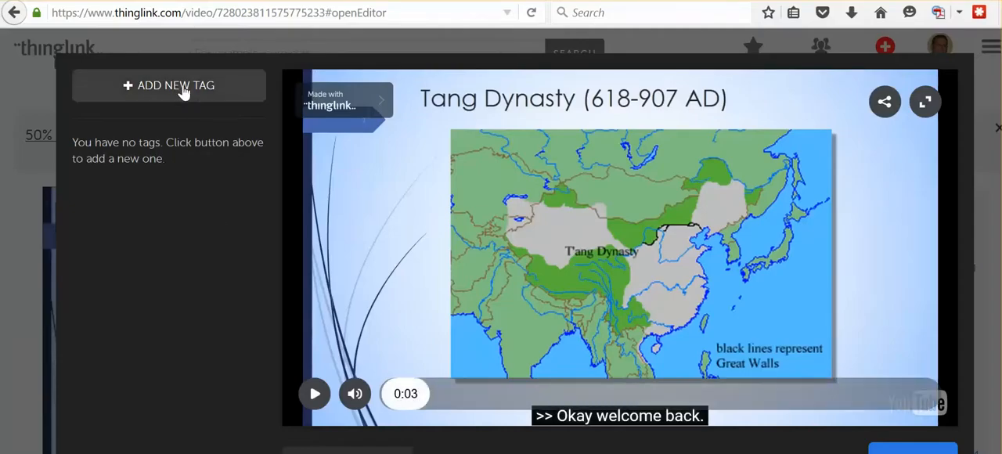
click(181, 87)
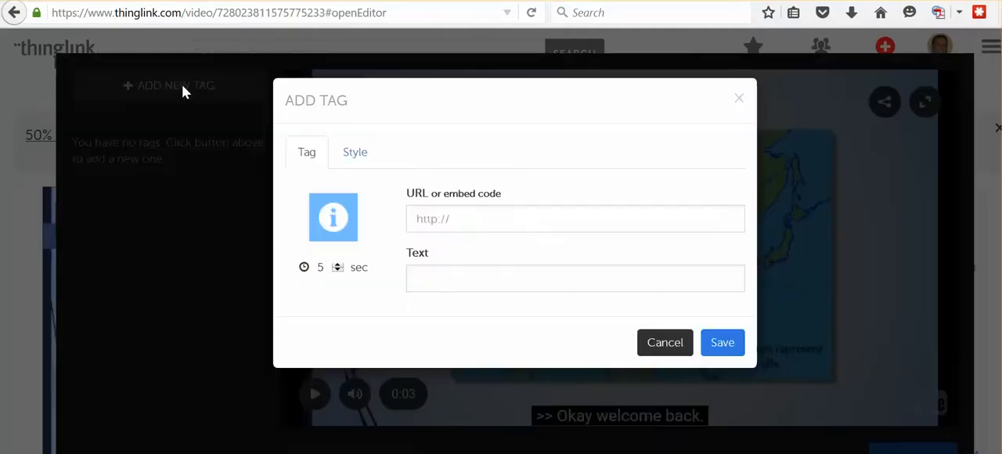
click(490, 222)
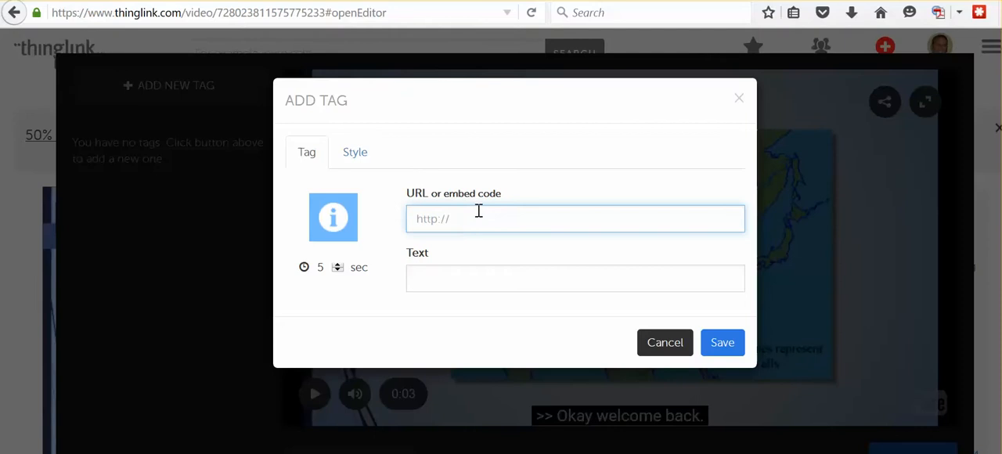
text(story.com/1/post/2014/01/importance-of-the-neolithic.html)
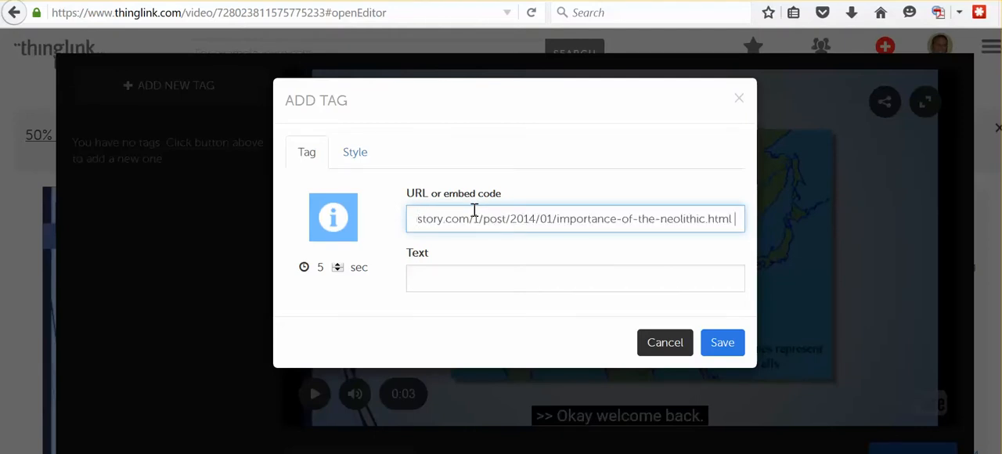
- Enter "Tang Video" as the tag's text
click(521, 275)
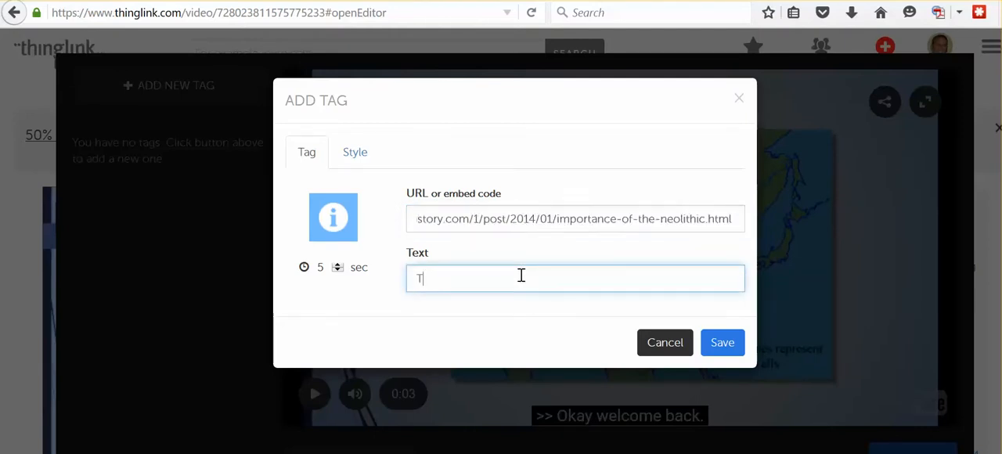
text(Tank)
key(BackSpace)
text(g Video)
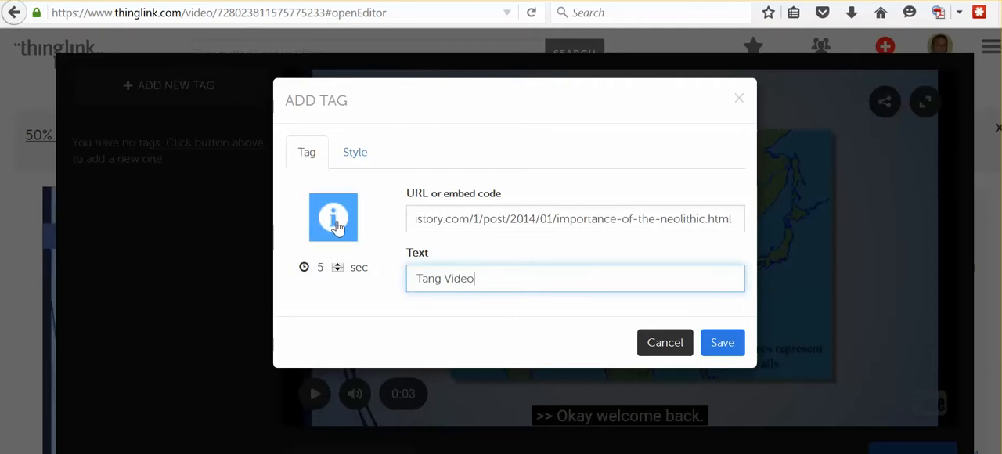
- Set the tag's display duration to 10 seconds
click(338, 265)
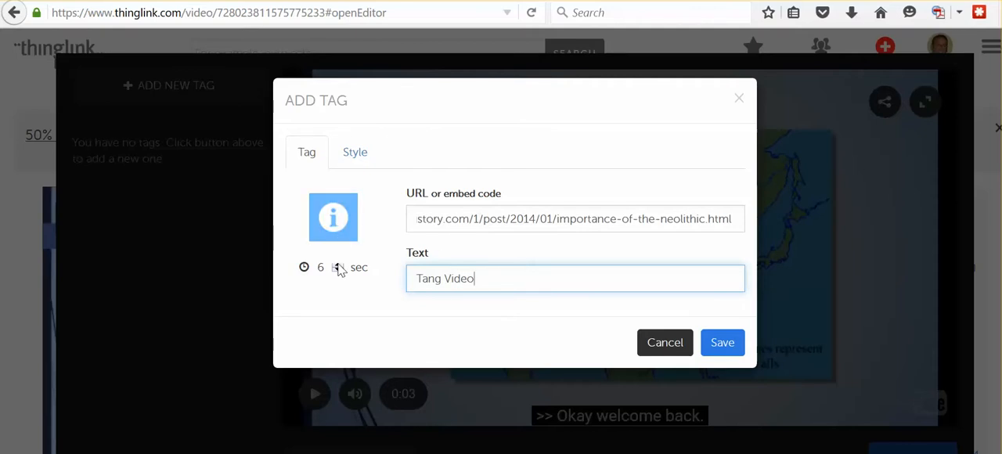
click(338, 265)
click(339, 266)
click(338, 266)
click(338, 265)
- Set the tag's icon to the white ring with a centre dot and save the tag
click(332, 219)
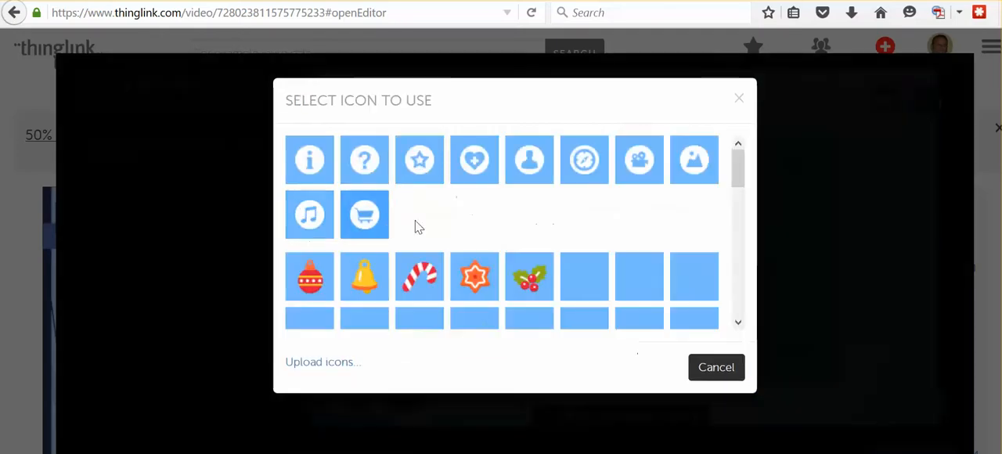
scroll(601, 208, down, 1)
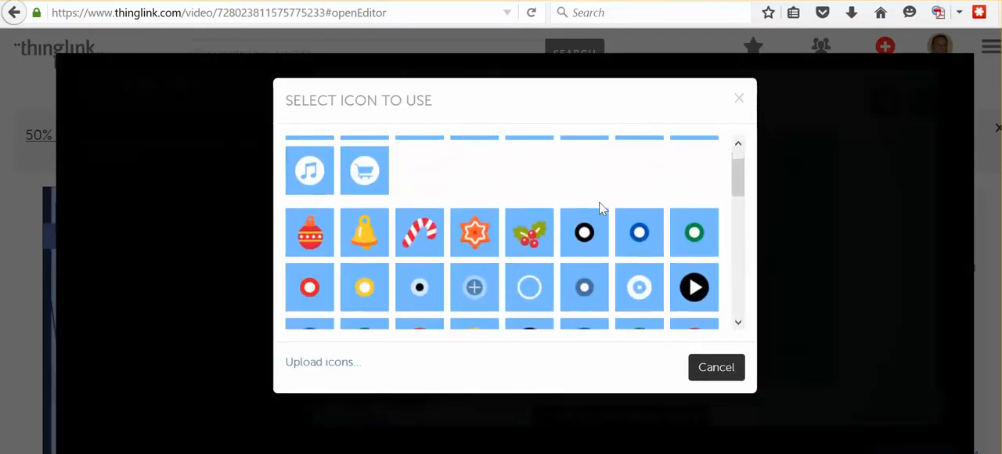
scroll(599, 202, down, 1)
click(642, 265)
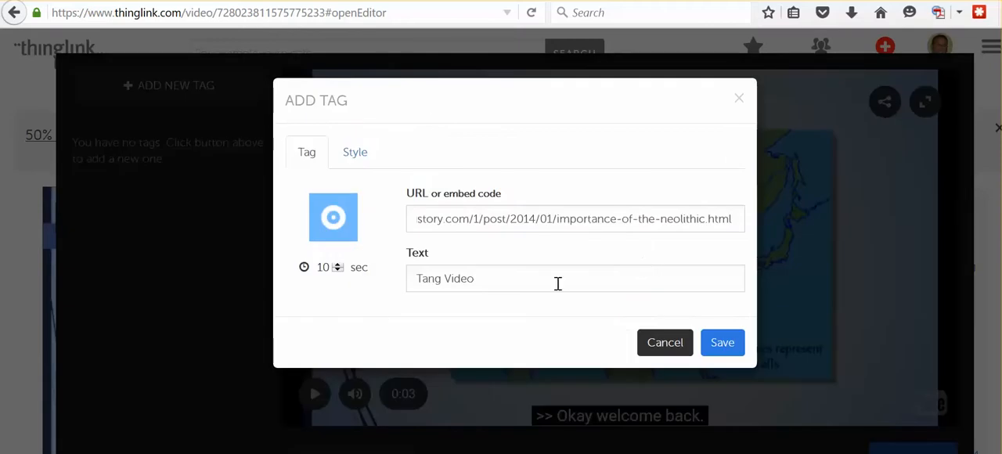
click(719, 346)
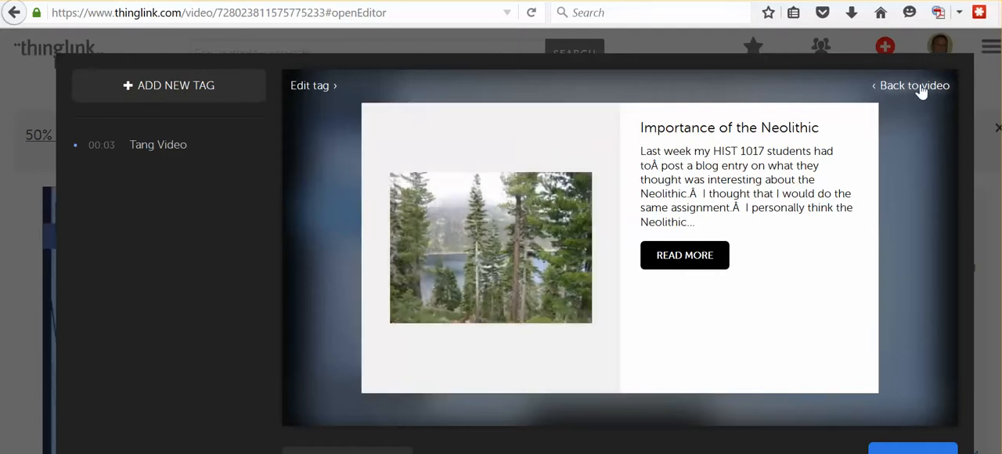
- Replay the video from the beginning and open the Tang Video tag when it appears
click(921, 88)
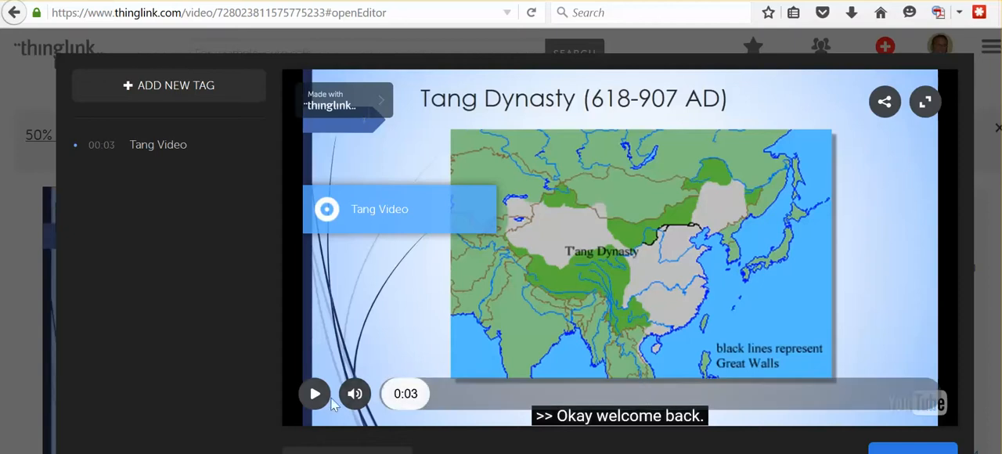
click(383, 407)
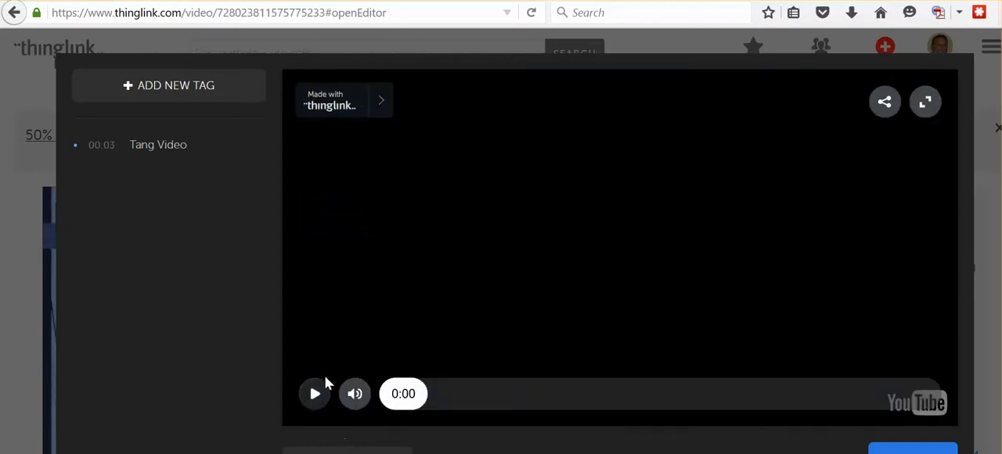
click(314, 395)
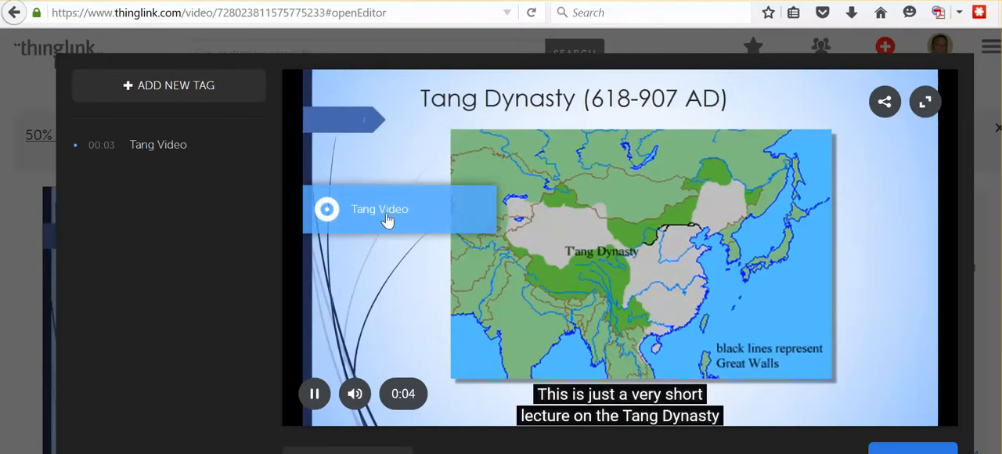
click(382, 220)
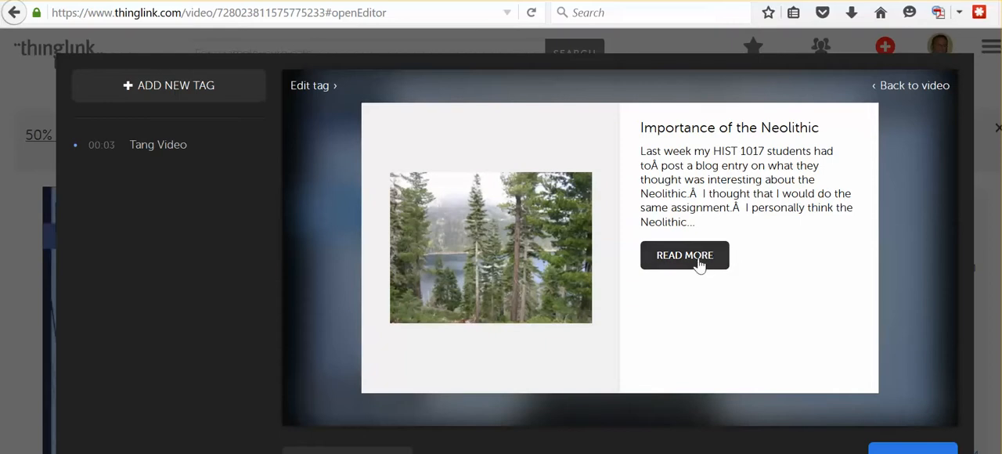
- Check the full blog post linked from the Tang Video tag, then close it and return to the video
click(699, 265)
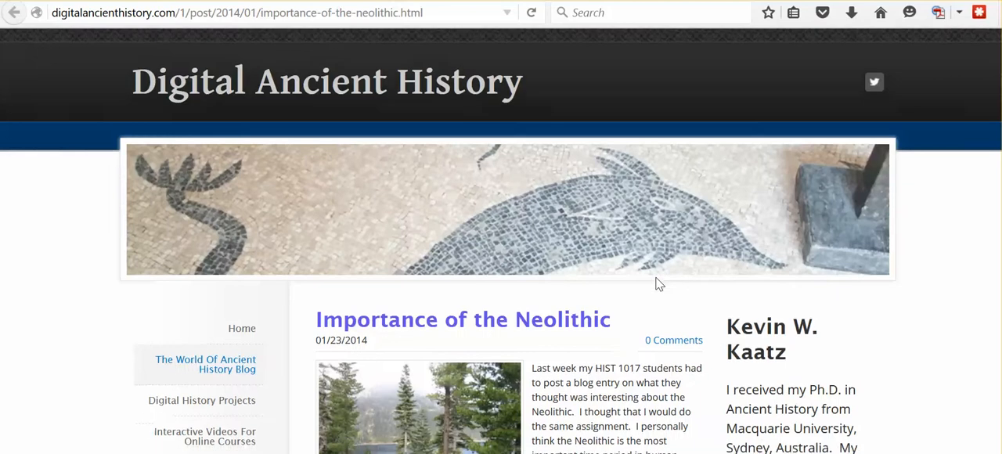
scroll(658, 280, down, 4)
scroll(658, 280, up, 4)
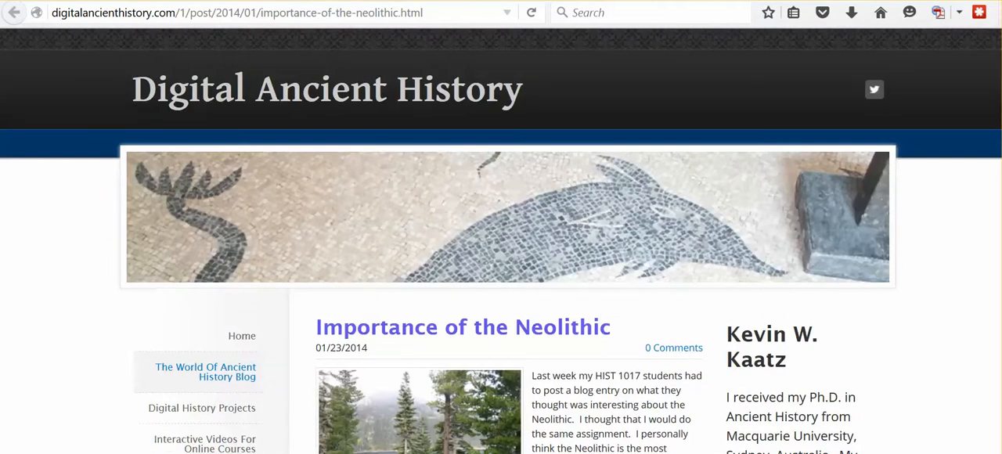
key(ctrl+w)
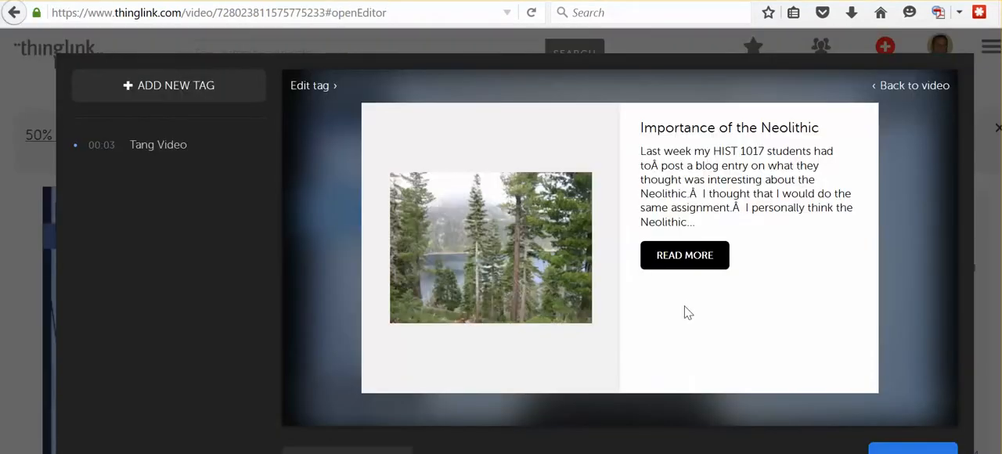
click(910, 90)
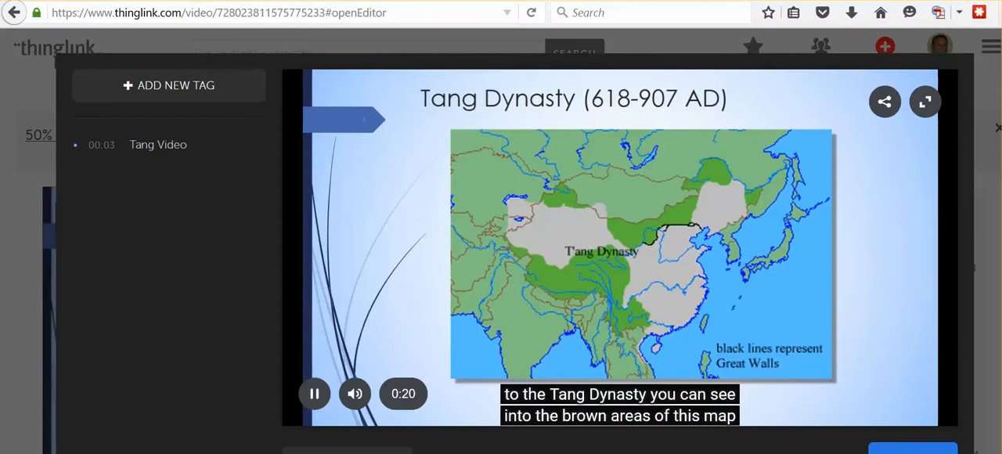
- Finish editing the video's tags and look over the saved video's page
click(895, 450)
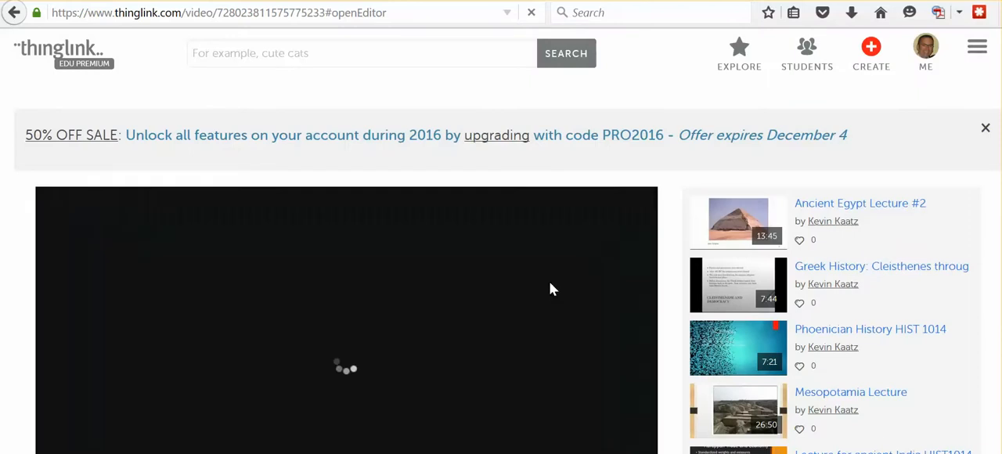
scroll(634, 311, down, 3)
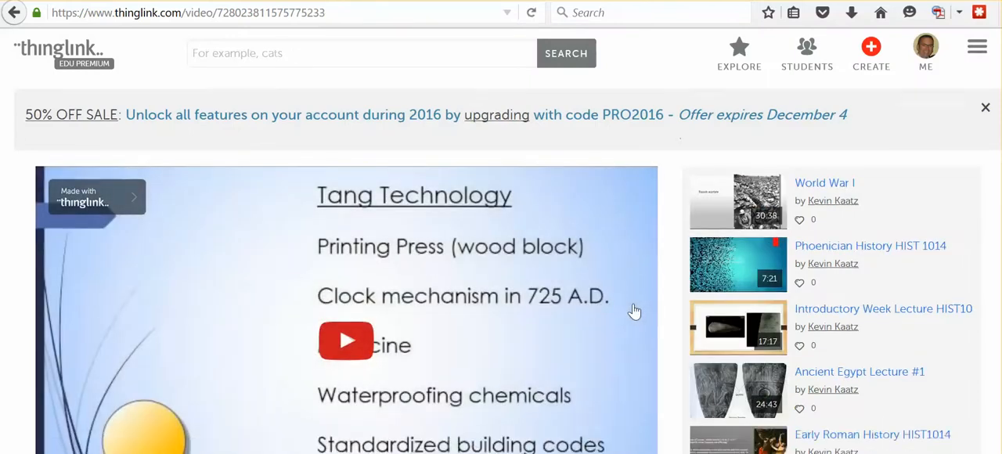
scroll(634, 311, up, 2)
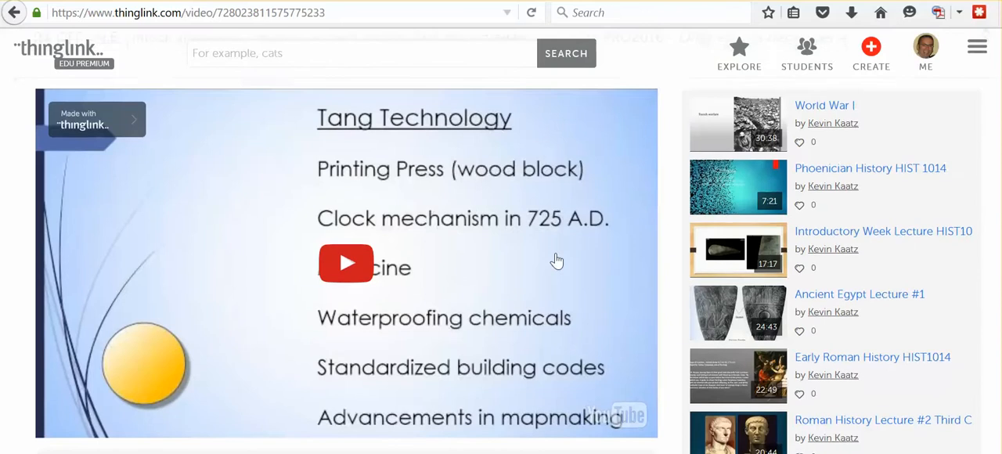
scroll(555, 259, down, 1)
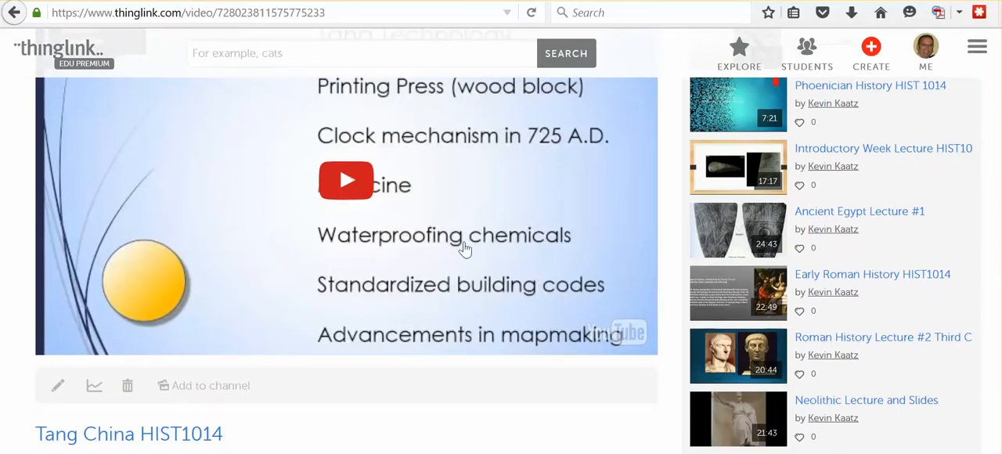
scroll(493, 264, up, 2)
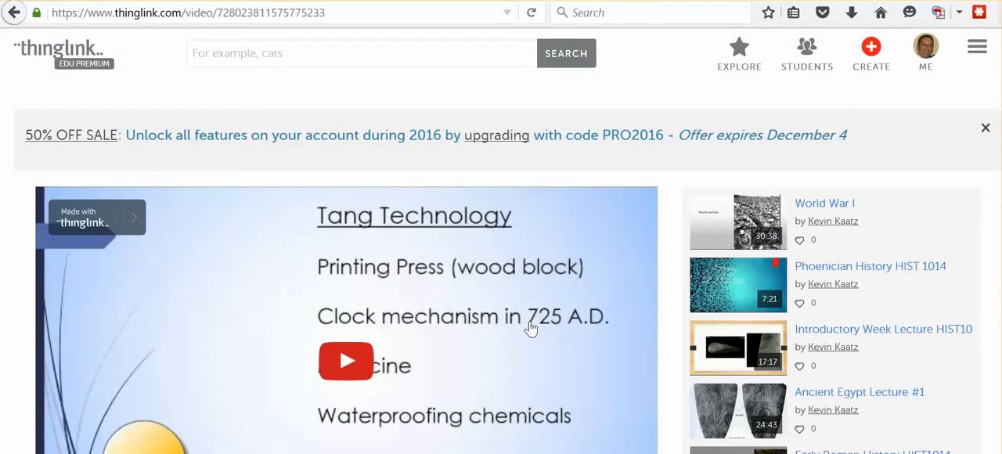
- Play the saved video and select its full embed code in the sharing options for copying
click(349, 362)
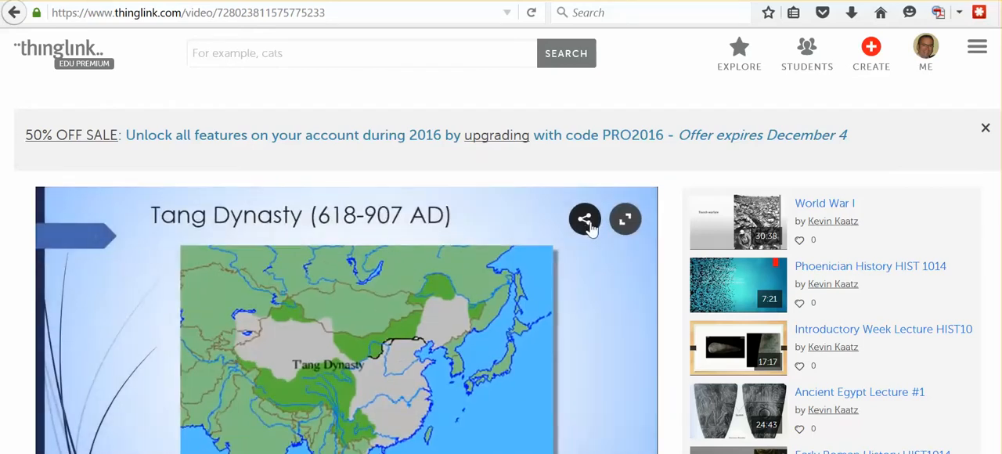
click(585, 222)
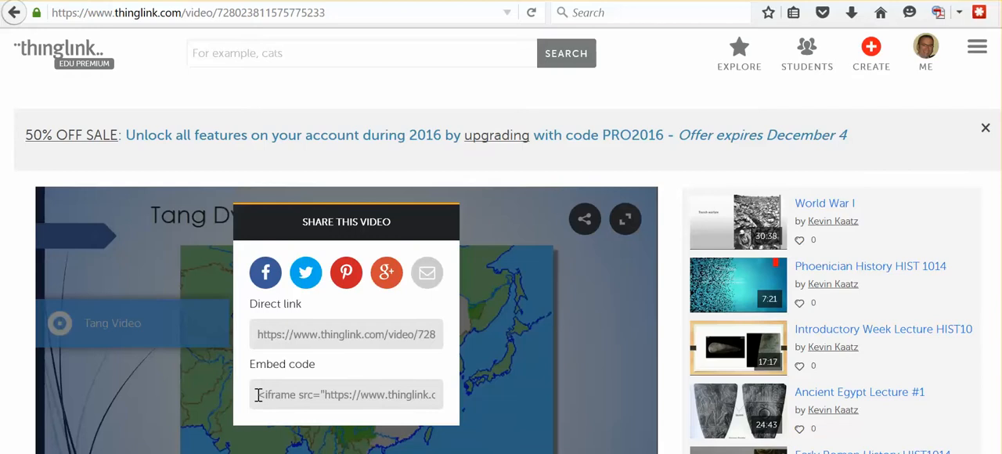
drag(259, 395, 480, 387)
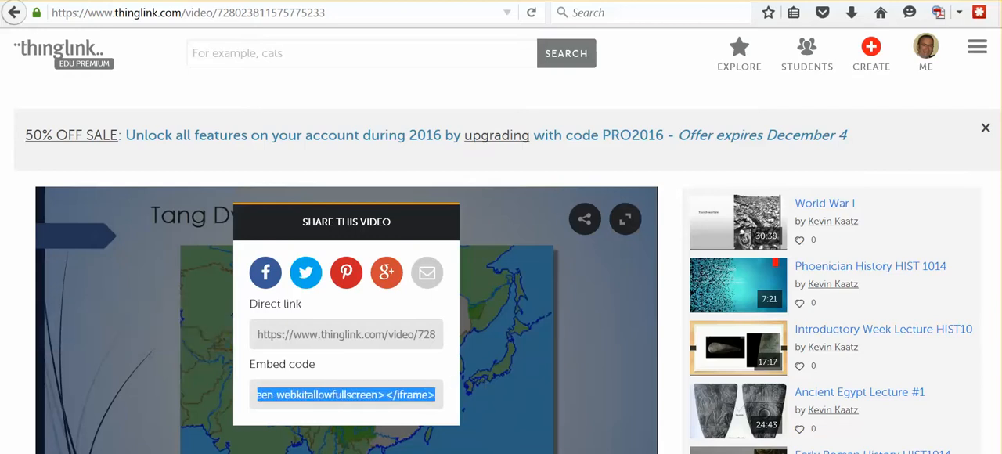
- Switch to the Word document and paste the video's embed code below Website #5, under a line reading "Embed code"
click(862, 415)
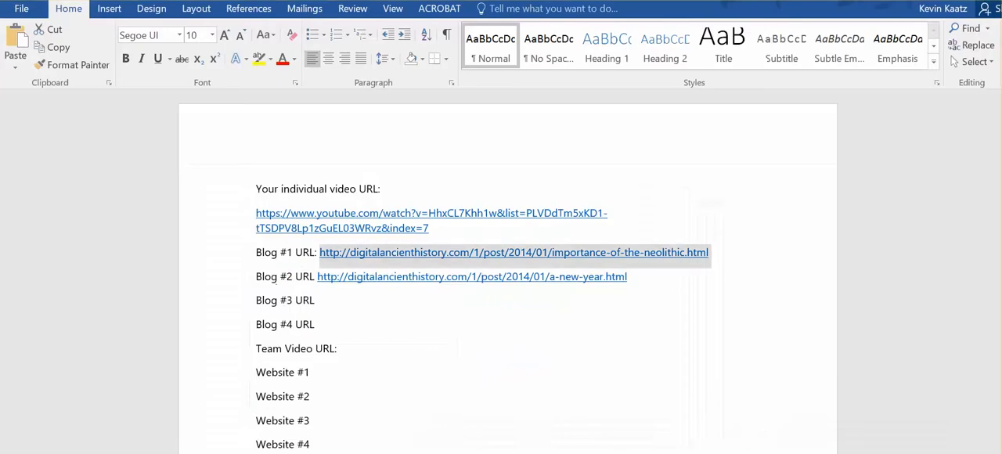
scroll(384, 376, down, 3)
click(368, 356)
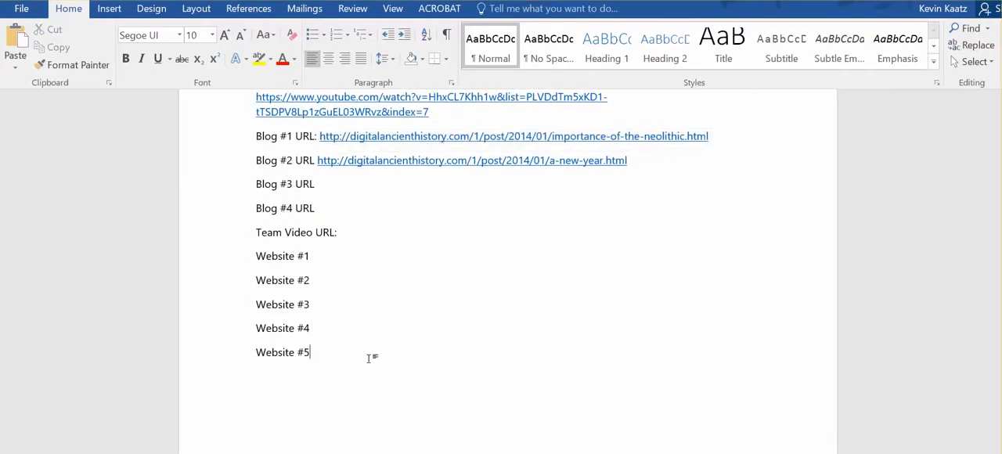
key(ctrl+v)
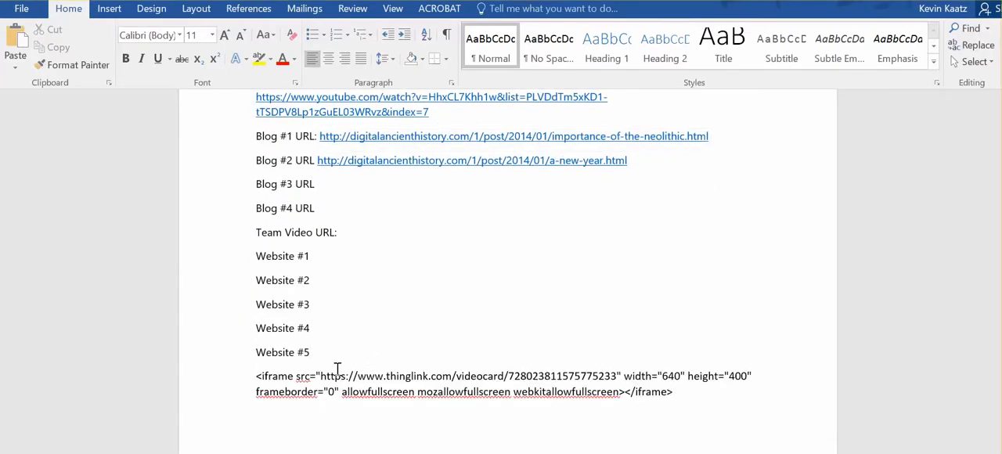
click(340, 351)
key(Return)
text(Embed code)
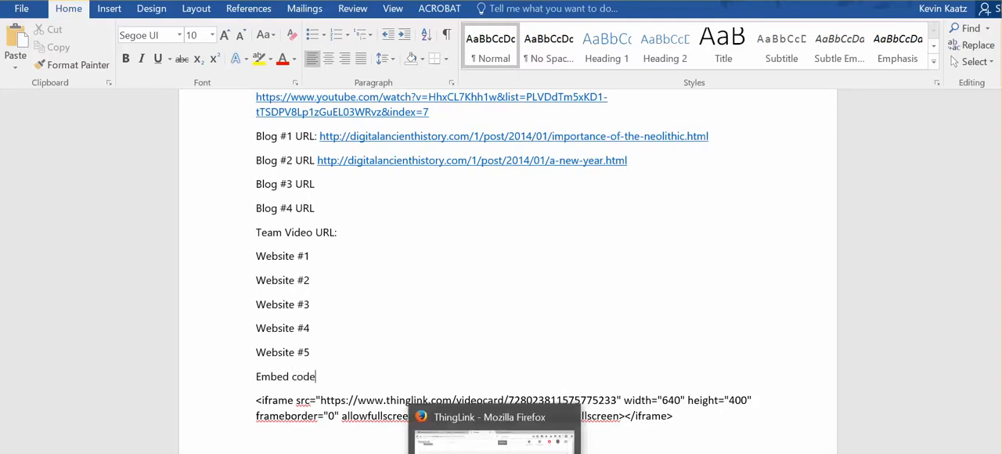
- Switch to the Wix editor in Firefox and add a new page named Test4 to the site
click(495, 450)
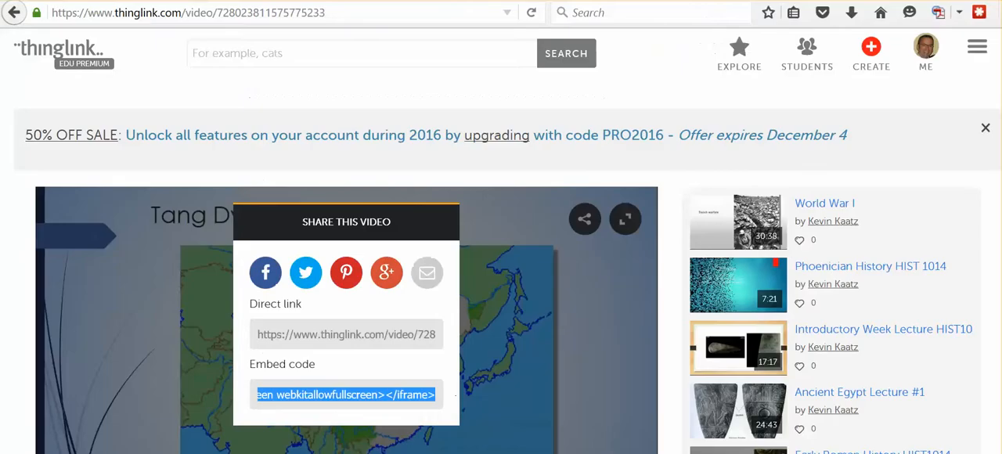
click(633, 1)
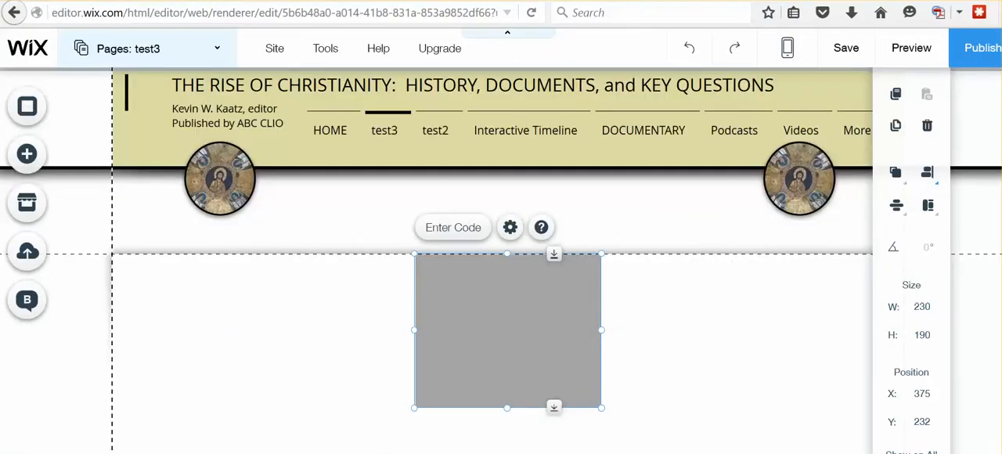
scroll(779, 309, down, 1)
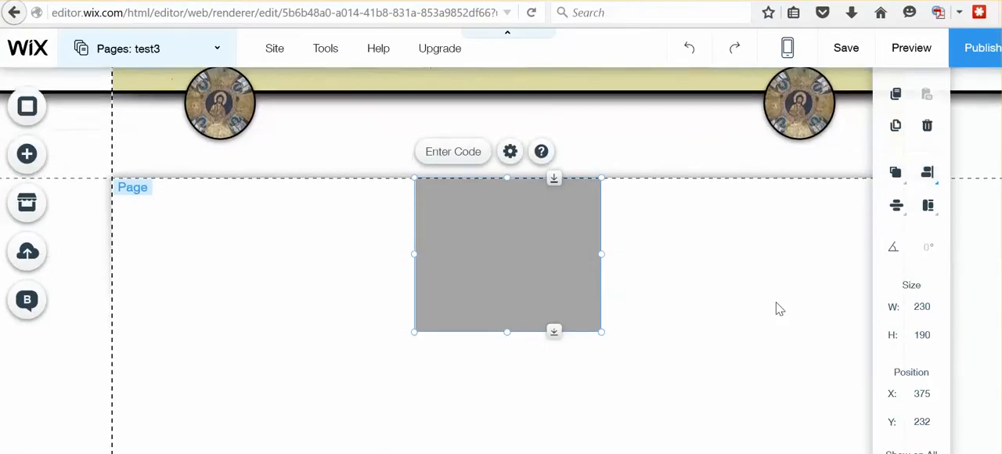
scroll(779, 310, up, 1)
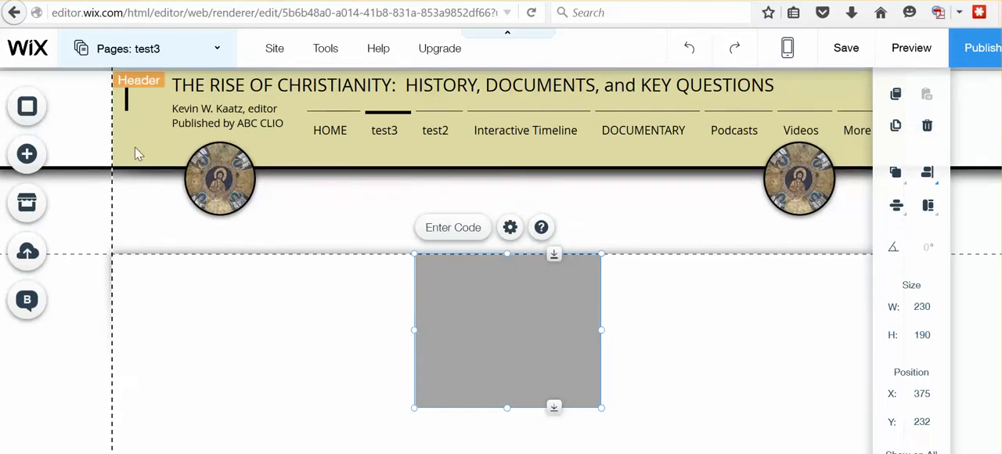
click(220, 51)
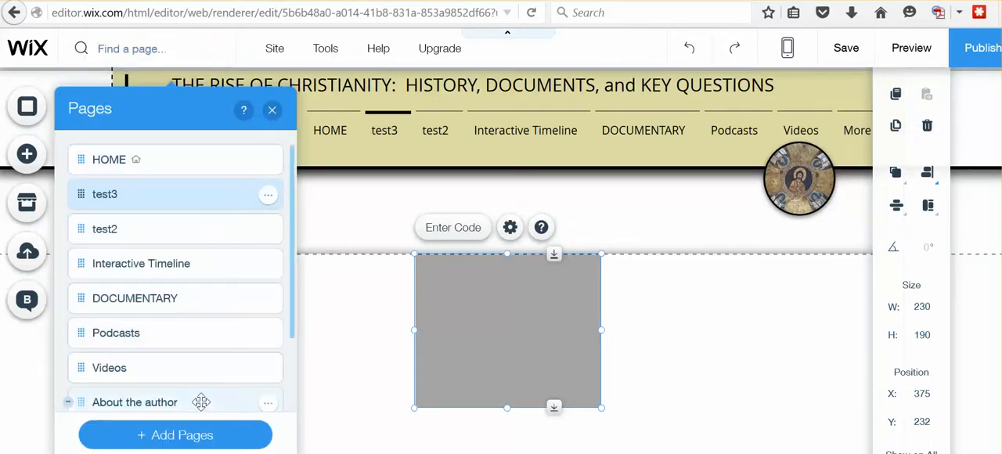
click(182, 440)
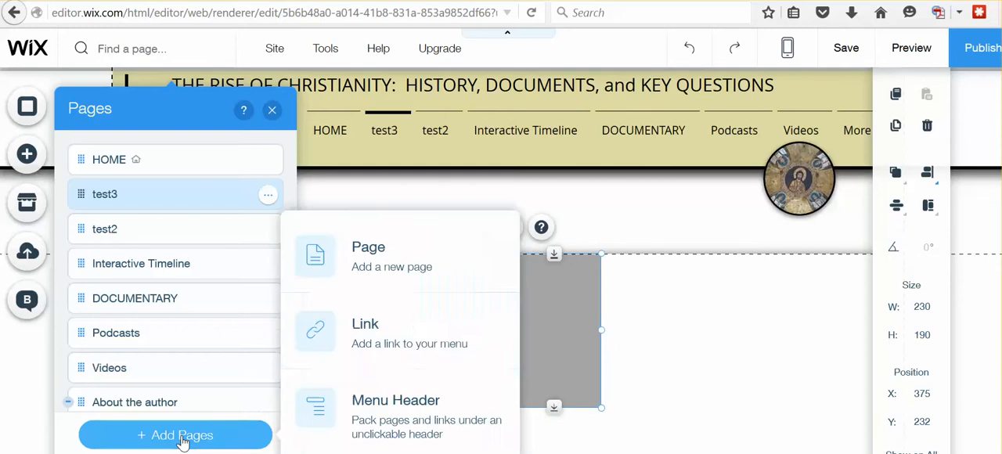
click(393, 262)
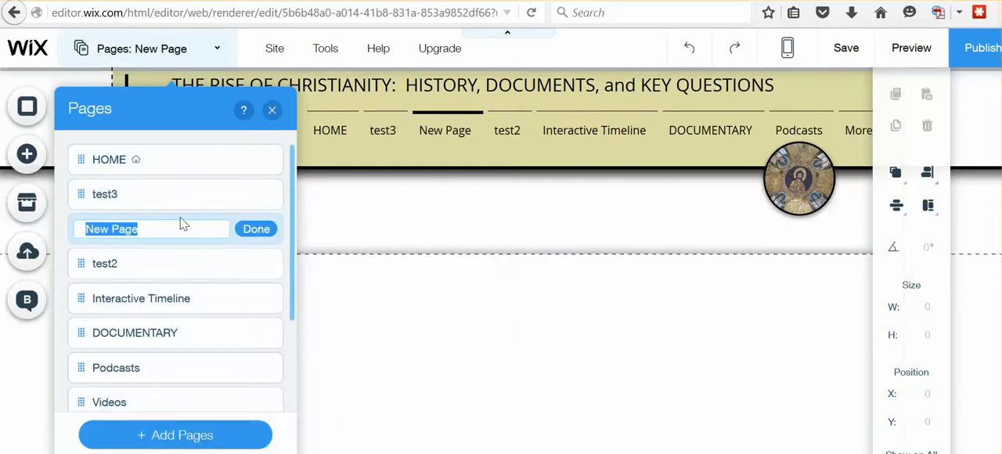
text(Test4)
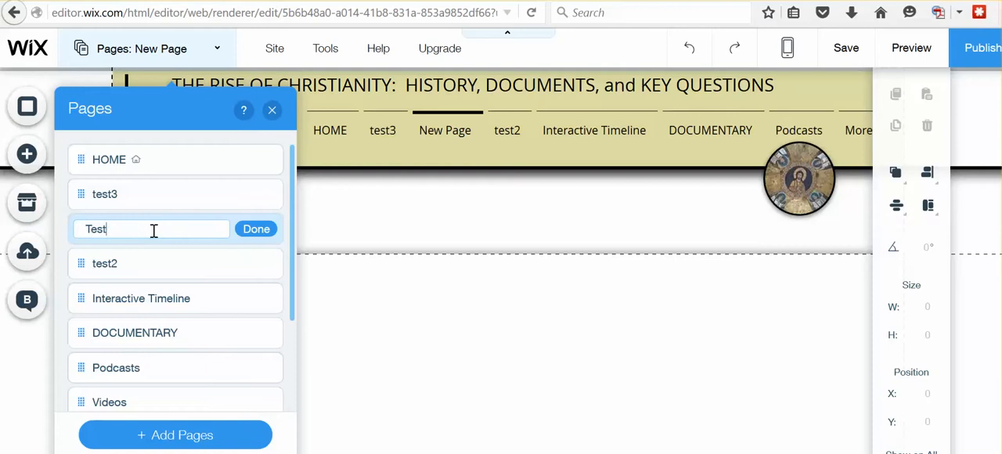
click(267, 229)
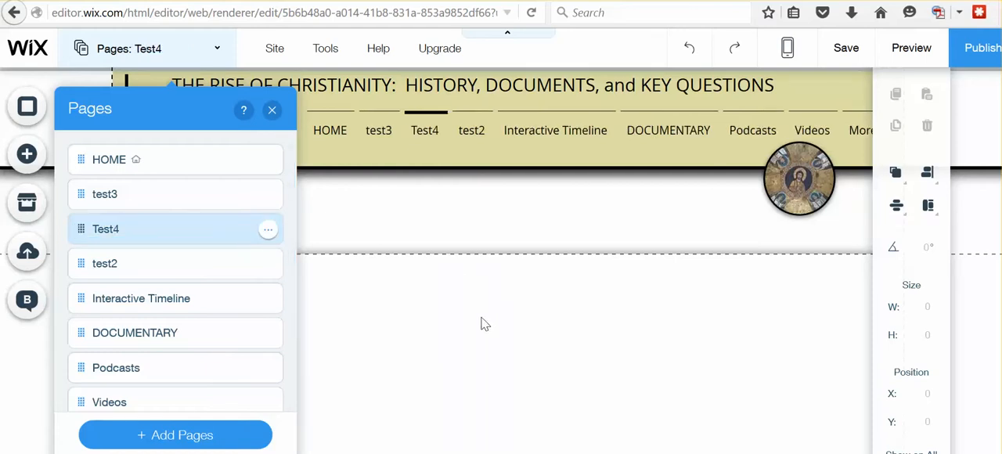
click(272, 110)
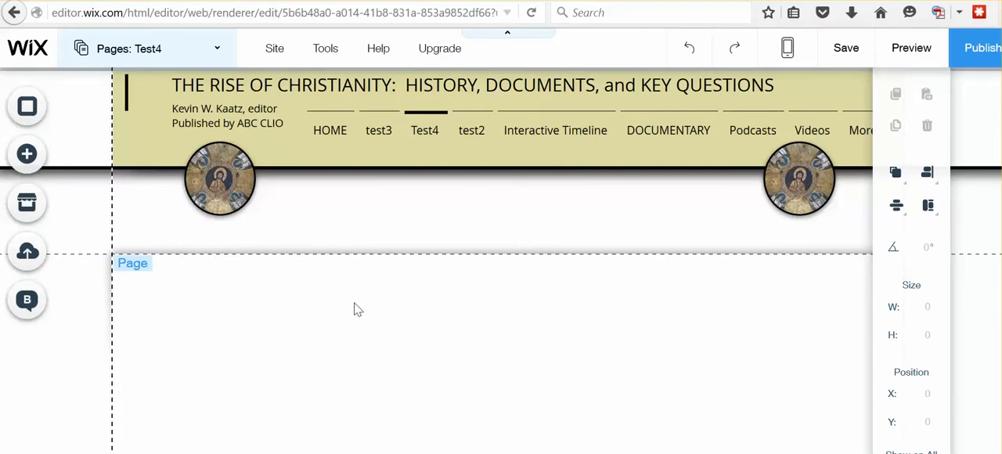
- Add an HTML Code element to the Test4 page and move it to about X 243, Y 252
click(31, 162)
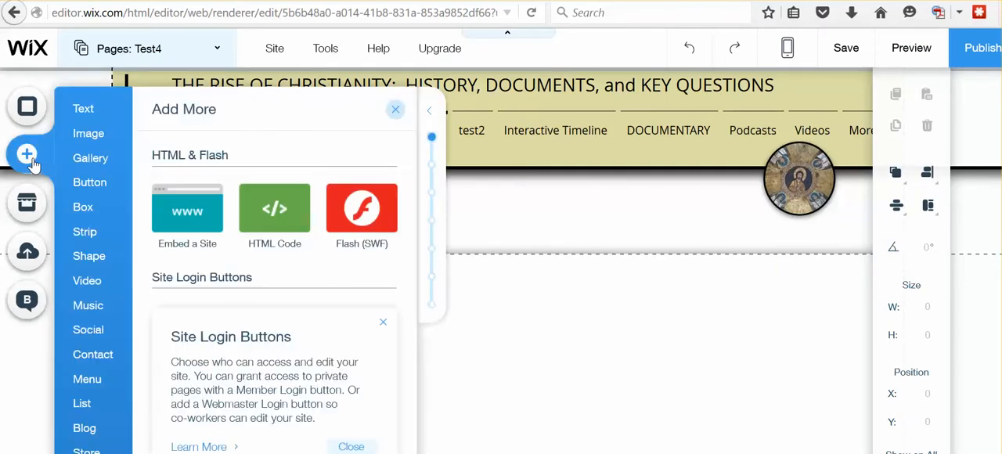
click(86, 232)
click(86, 208)
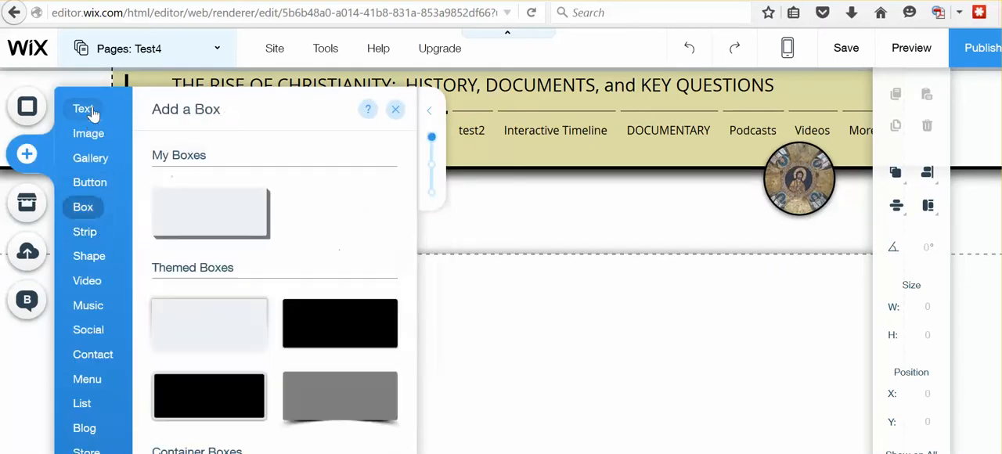
click(91, 112)
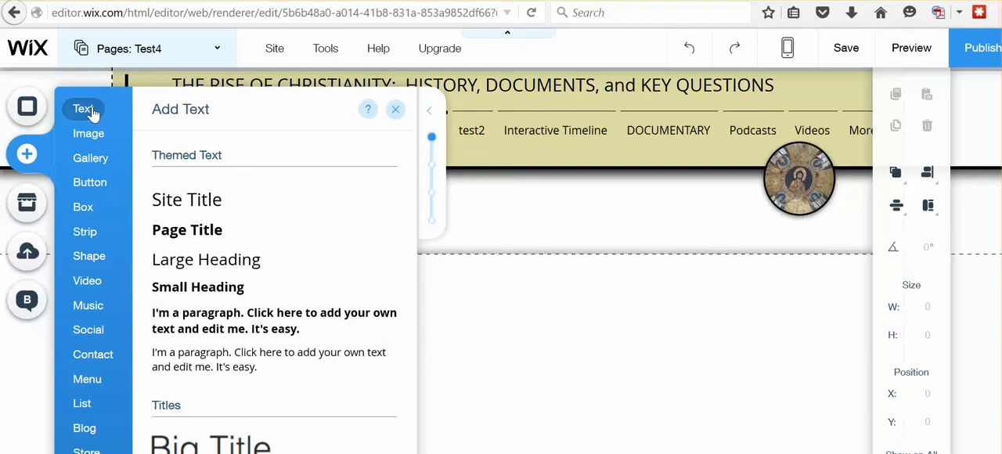
click(85, 134)
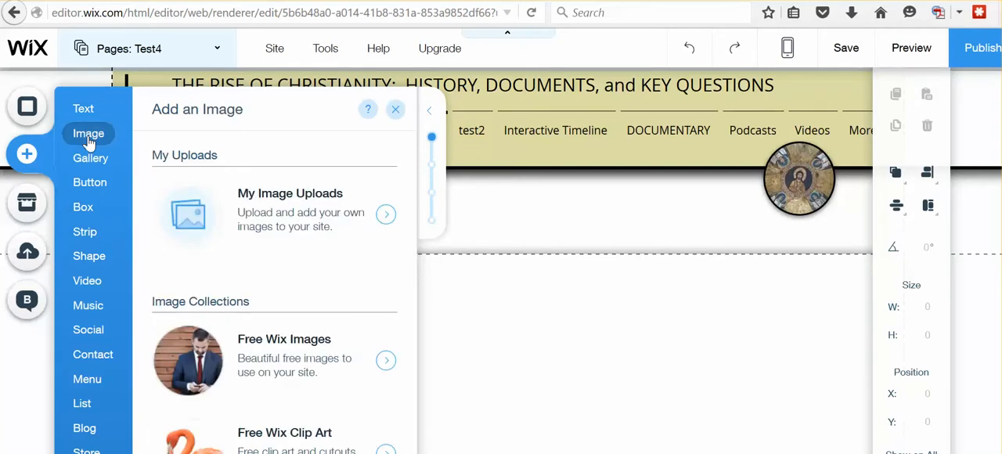
click(82, 336)
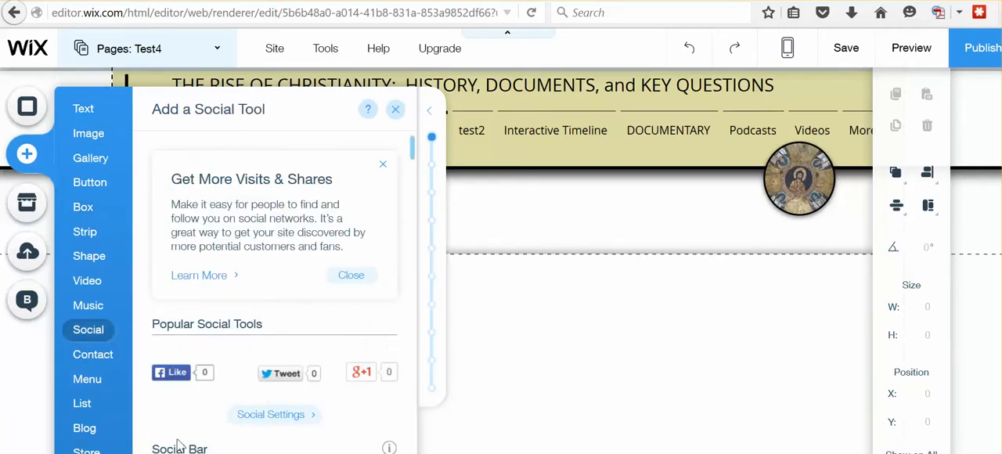
click(85, 448)
click(83, 431)
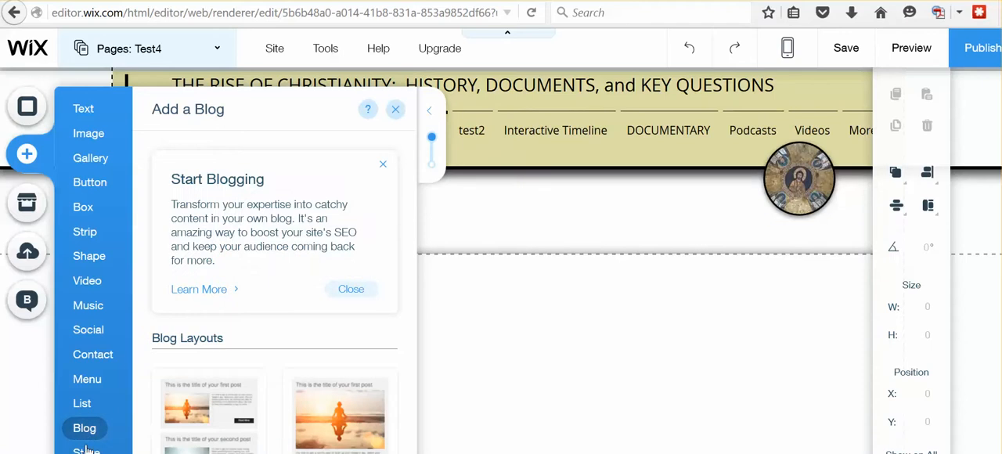
mouse_move(86, 453)
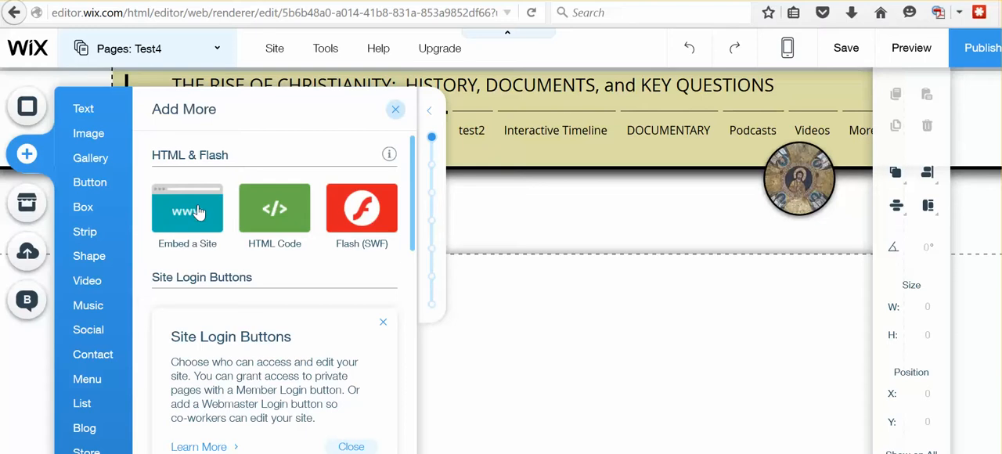
click(278, 220)
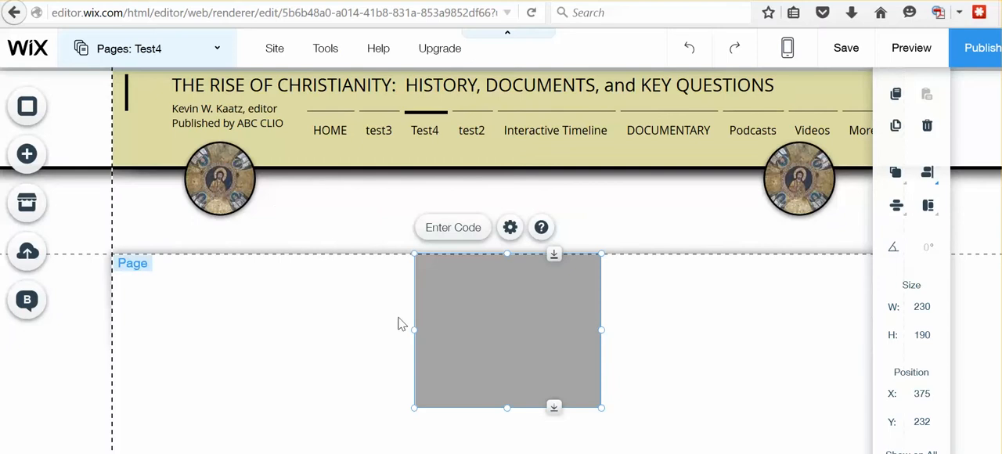
drag(461, 318, 354, 332)
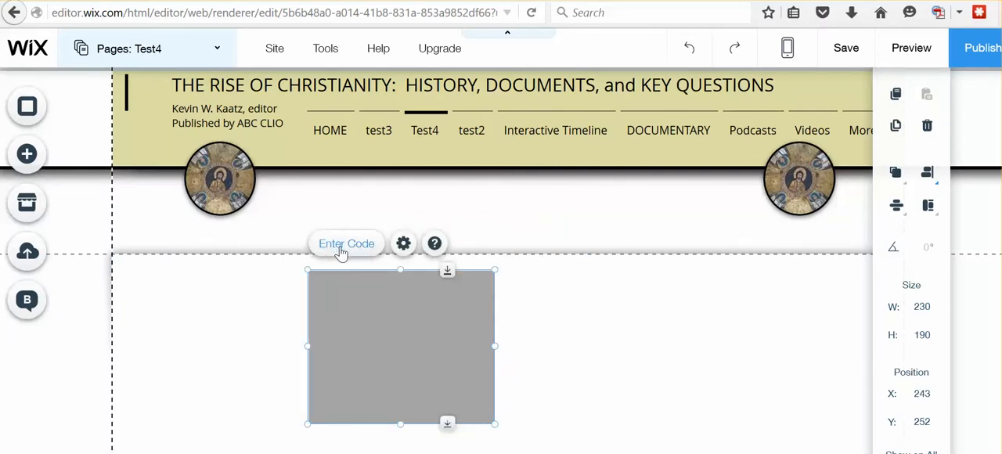
- Paste the ThingLink video's iframe embed code into the HTML element, update it and close its settings
click(342, 249)
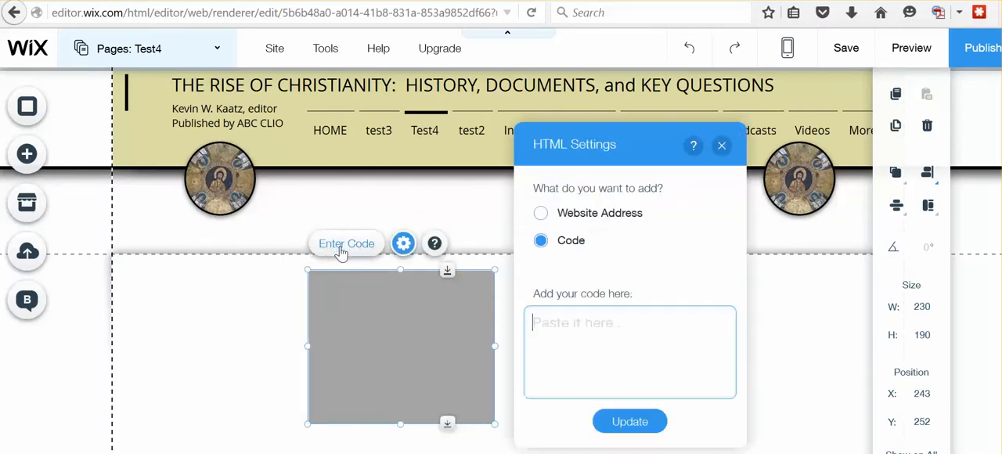
click(591, 350)
key(ctrl+v)
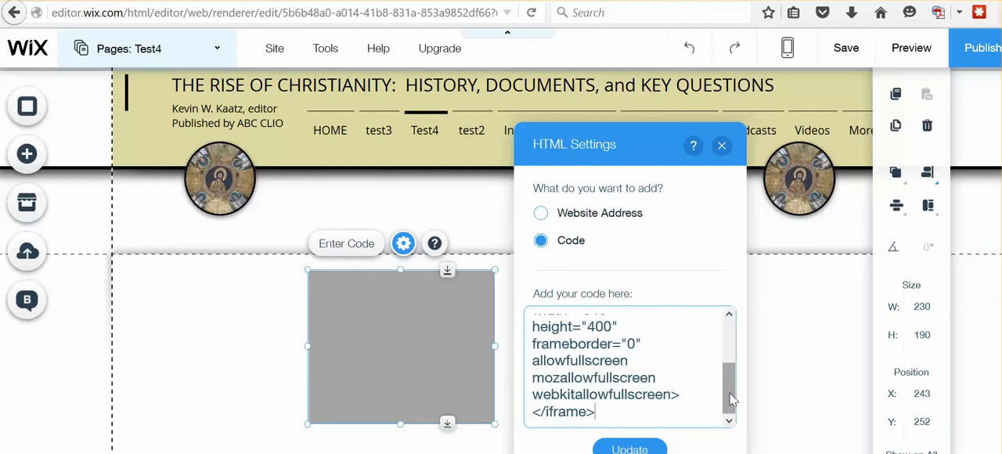
drag(728, 401, 729, 317)
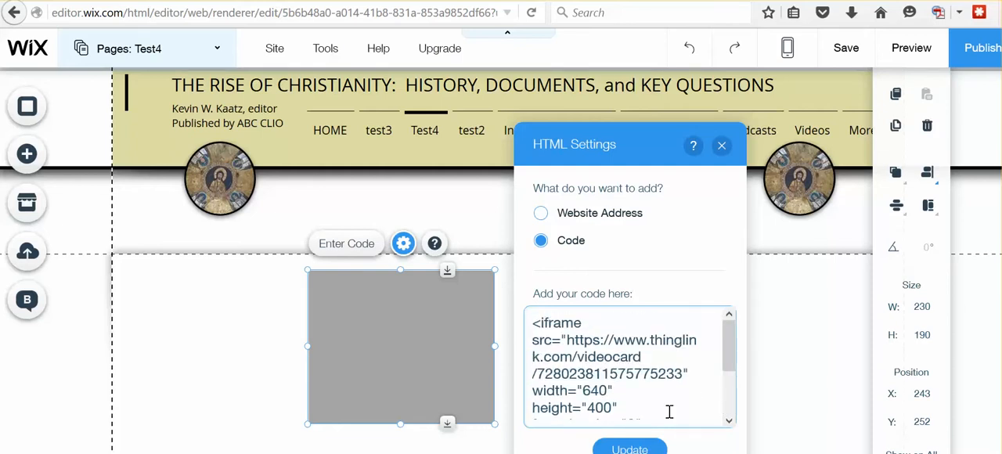
click(630, 449)
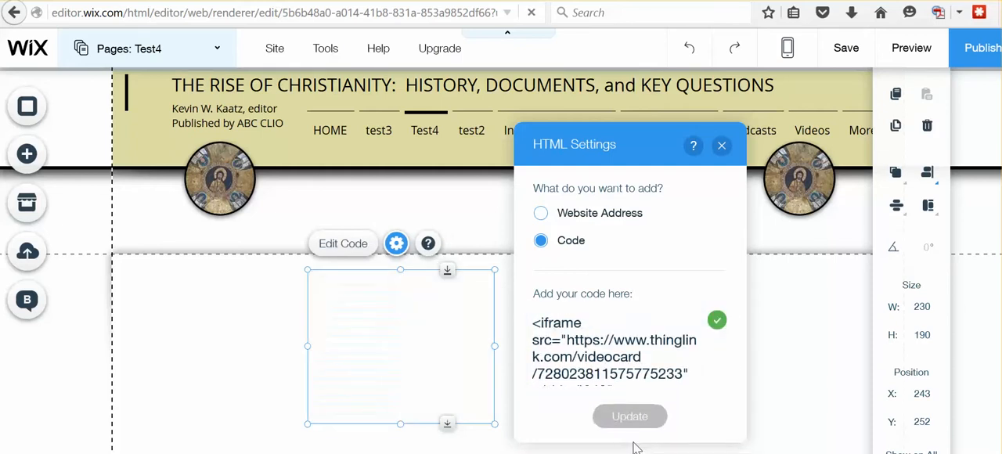
click(722, 145)
- Enlarge the embedded video's frame to about 731 by 428 so the whole video fits, and check it on the page
scroll(619, 379, down, 3)
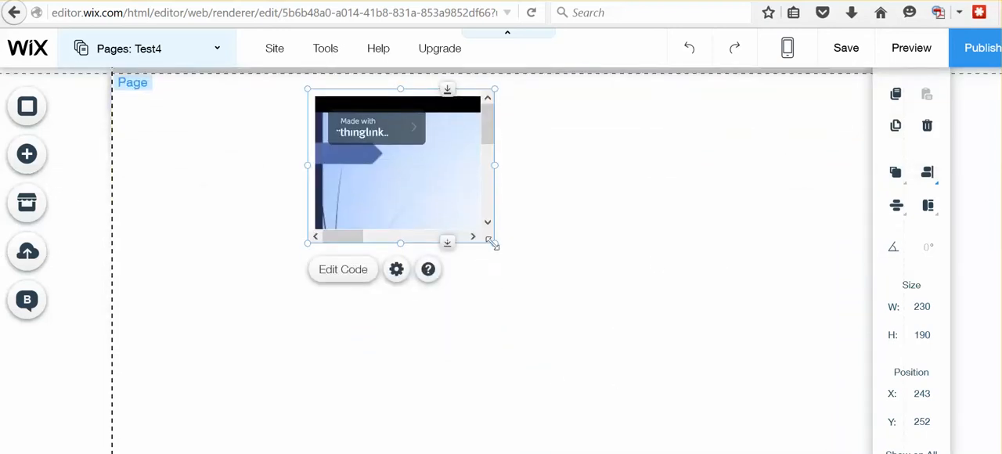
drag(496, 246, 904, 441)
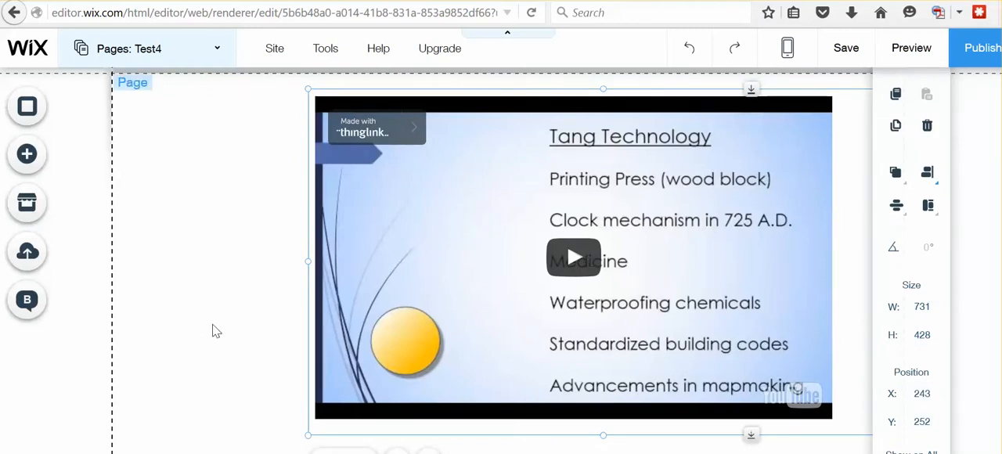
scroll(215, 331, up, 2)
scroll(215, 331, down, 2)
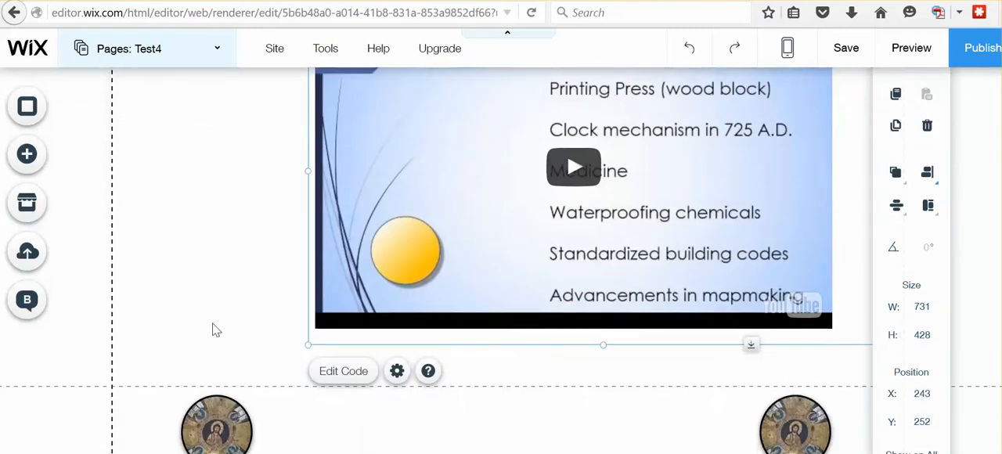
scroll(215, 332, up, 1)
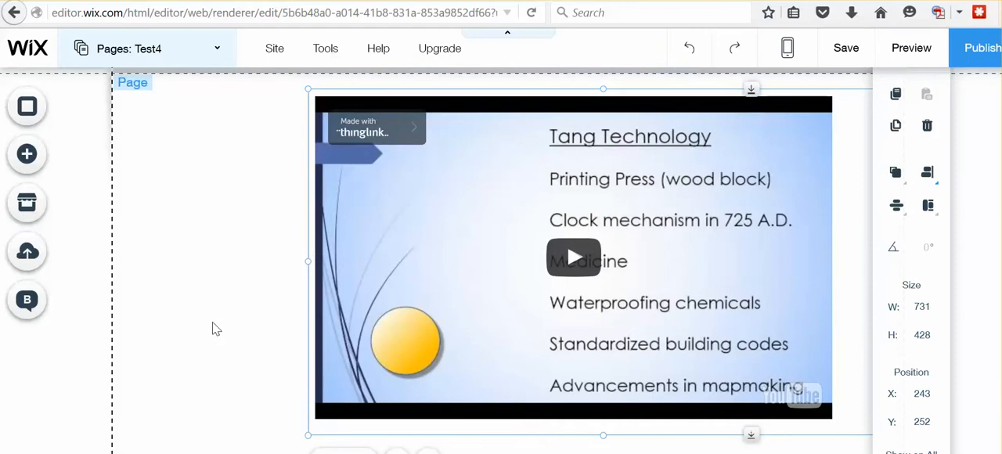
- Publish the site, view it live and open its Test4 page at the embedded video
click(982, 50)
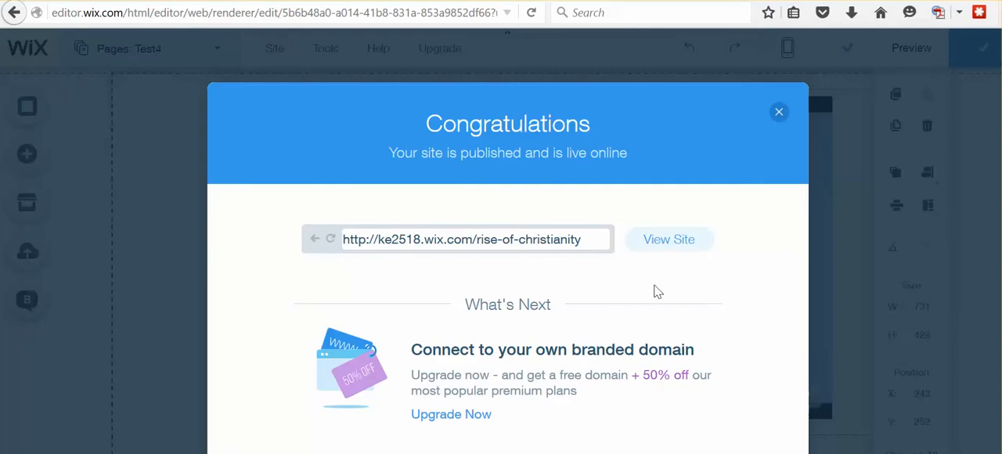
click(669, 239)
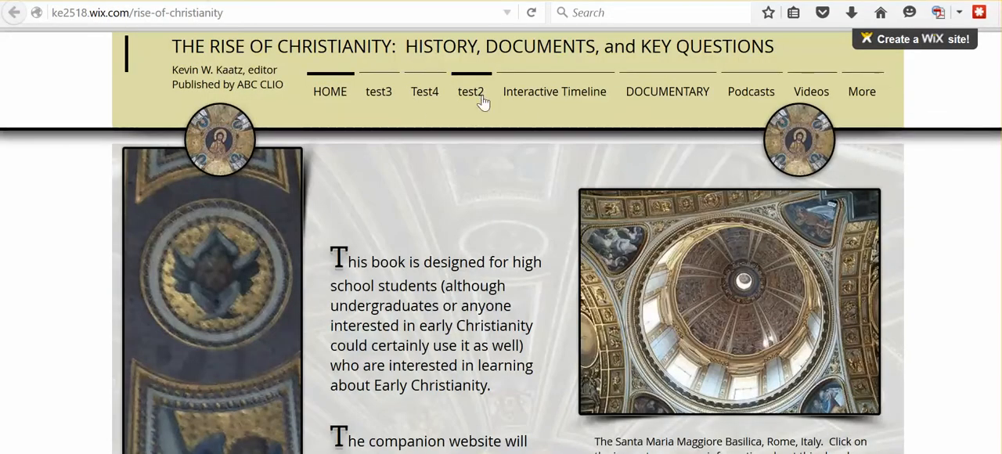
click(425, 91)
click(429, 100)
scroll(652, 298, down, 3)
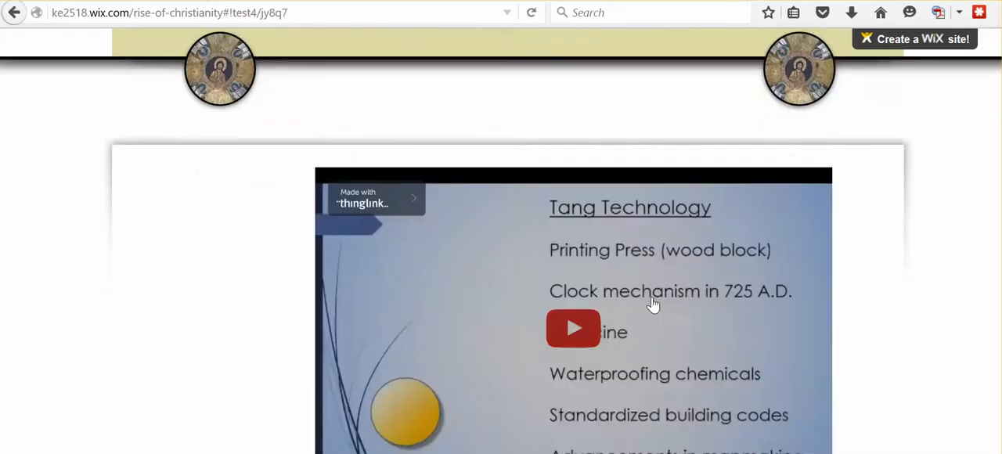
- Play the embedded video, open its Tang Video tag and follow the tag's Read More link, then close the opened page
click(580, 235)
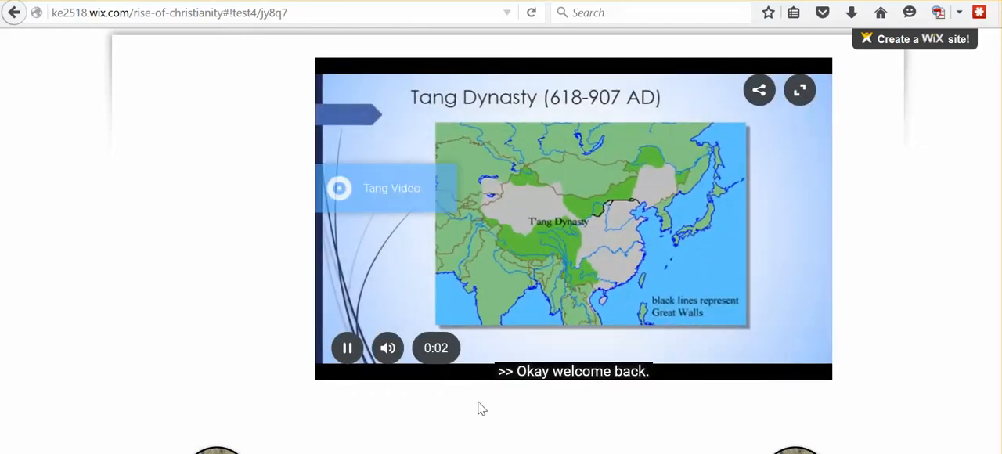
click(388, 191)
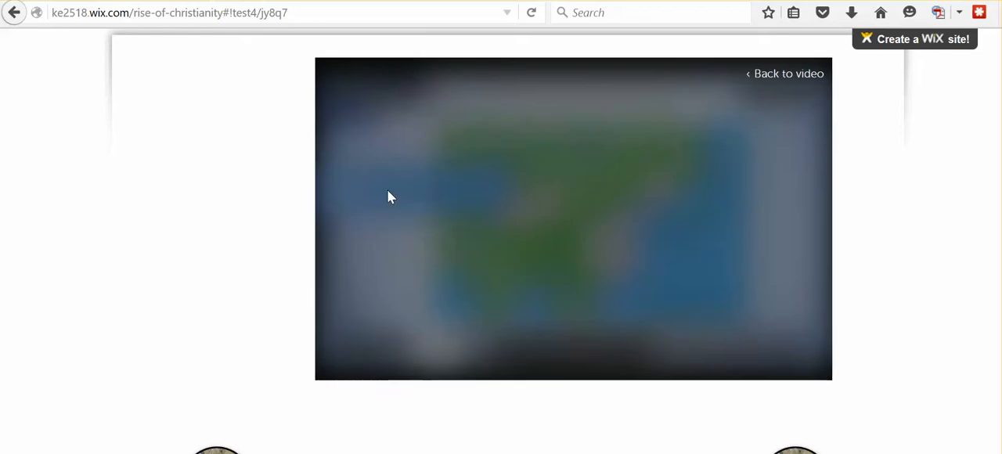
click(647, 248)
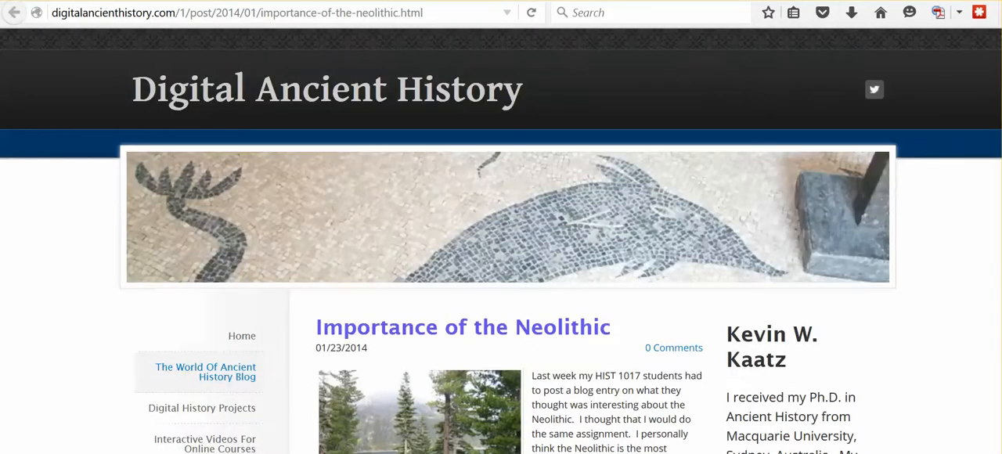
click(829, 1)
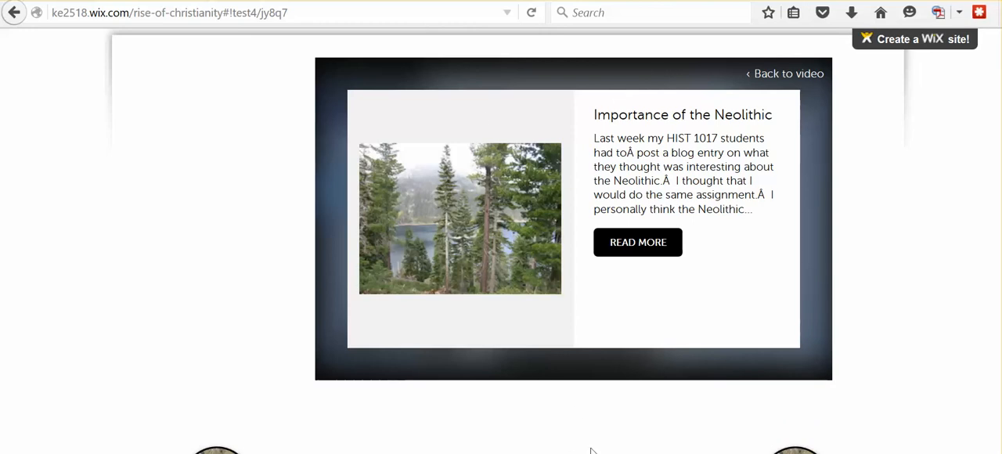
- Switch to the Word document to review its list of URLs and embed code, and return to the live Test4 page in Firefox
mouse_move(694, 453)
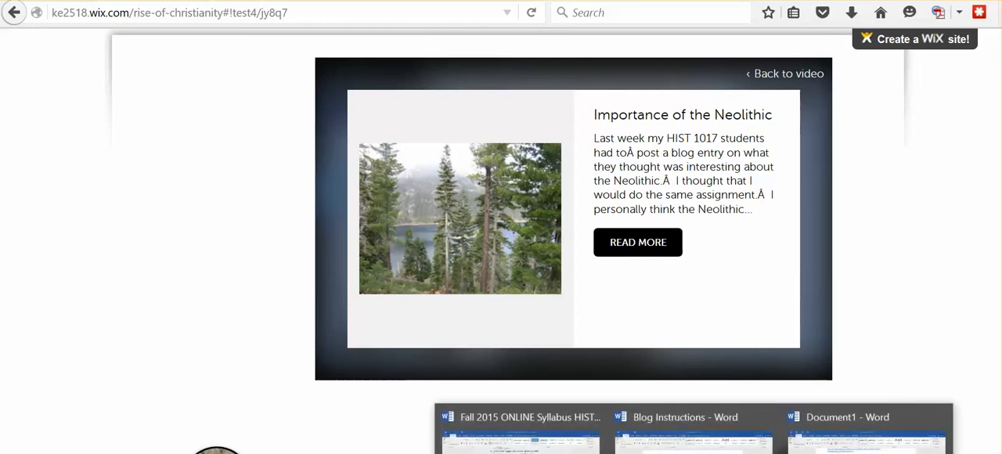
click(862, 438)
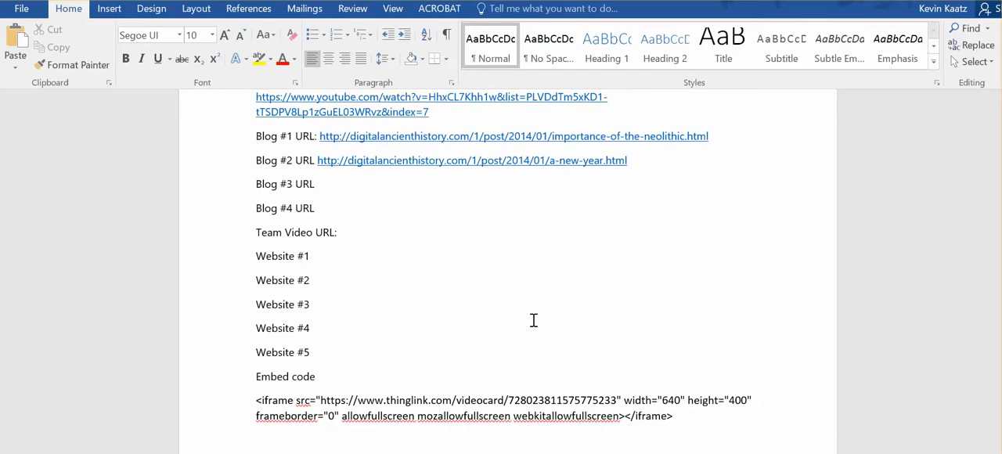
scroll(534, 320, up, 1)
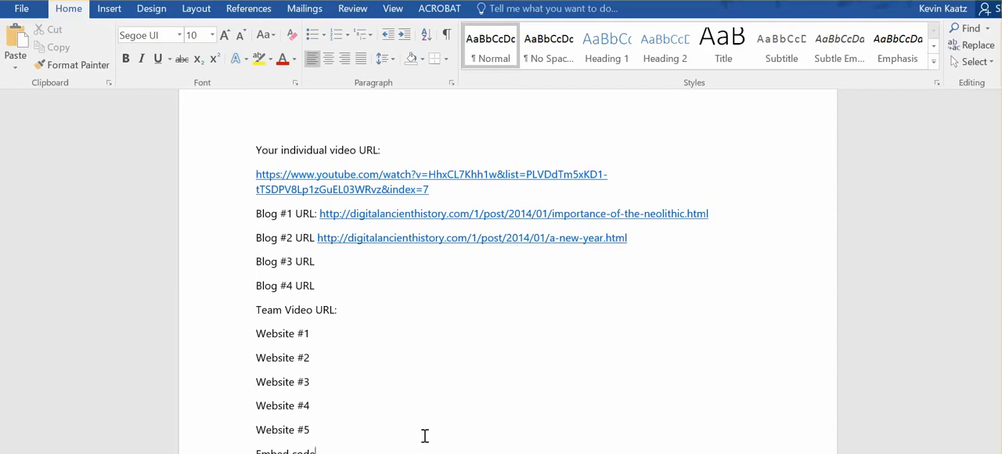
scroll(408, 407, down, 1)
scroll(365, 292, up, 1)
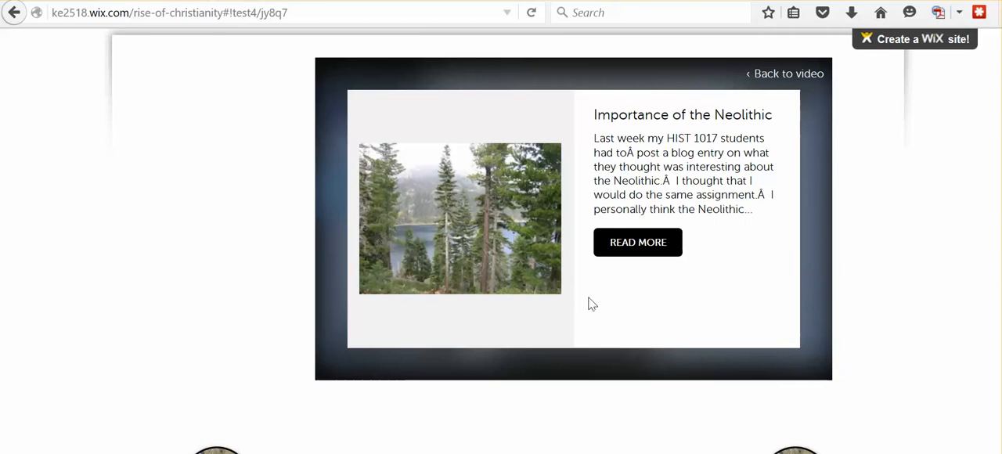
scroll(518, 331, up, 3)
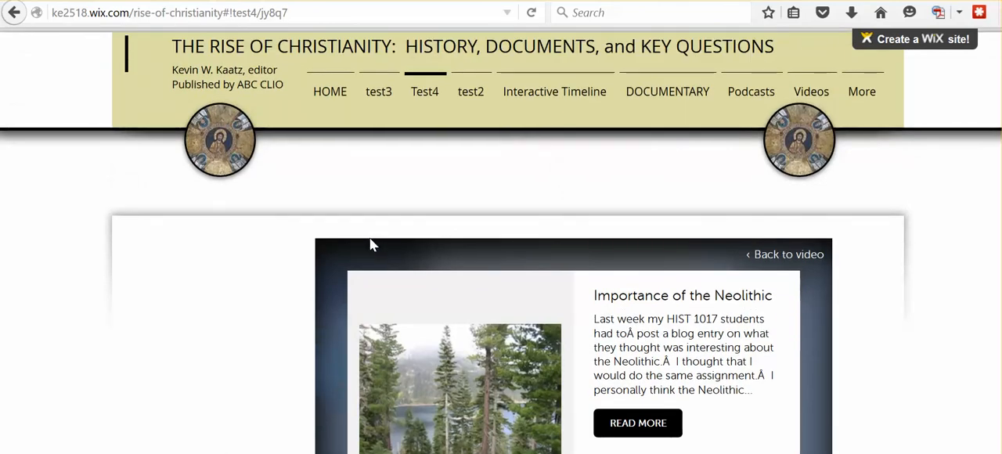